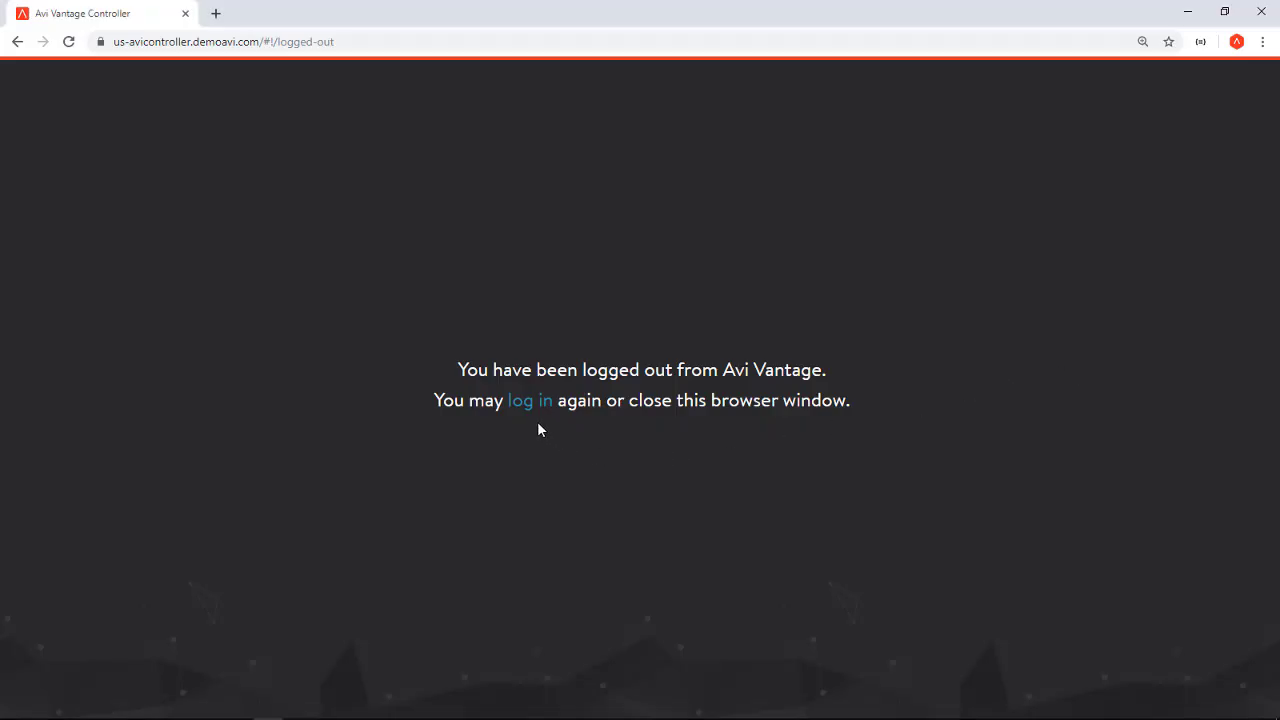
- Log in again and open the Avi-DemoAvi-VS virtual service from the list of virtual services
click(534, 410)
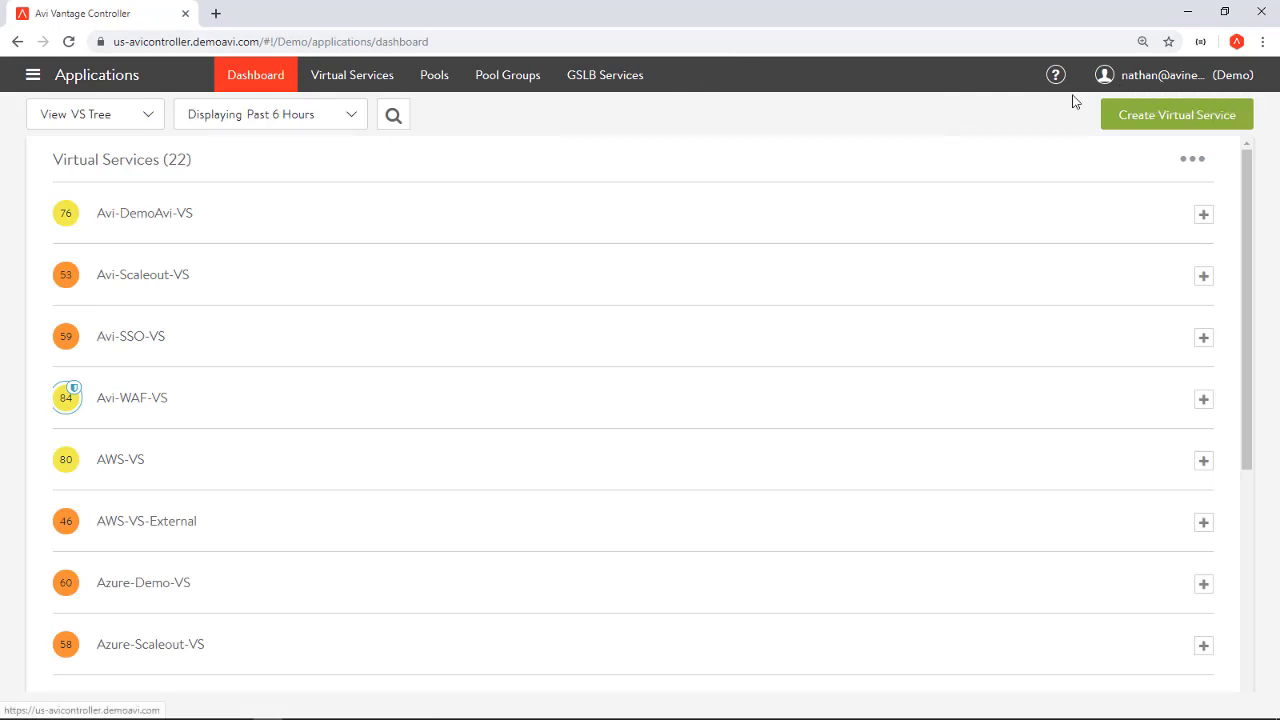
click(348, 84)
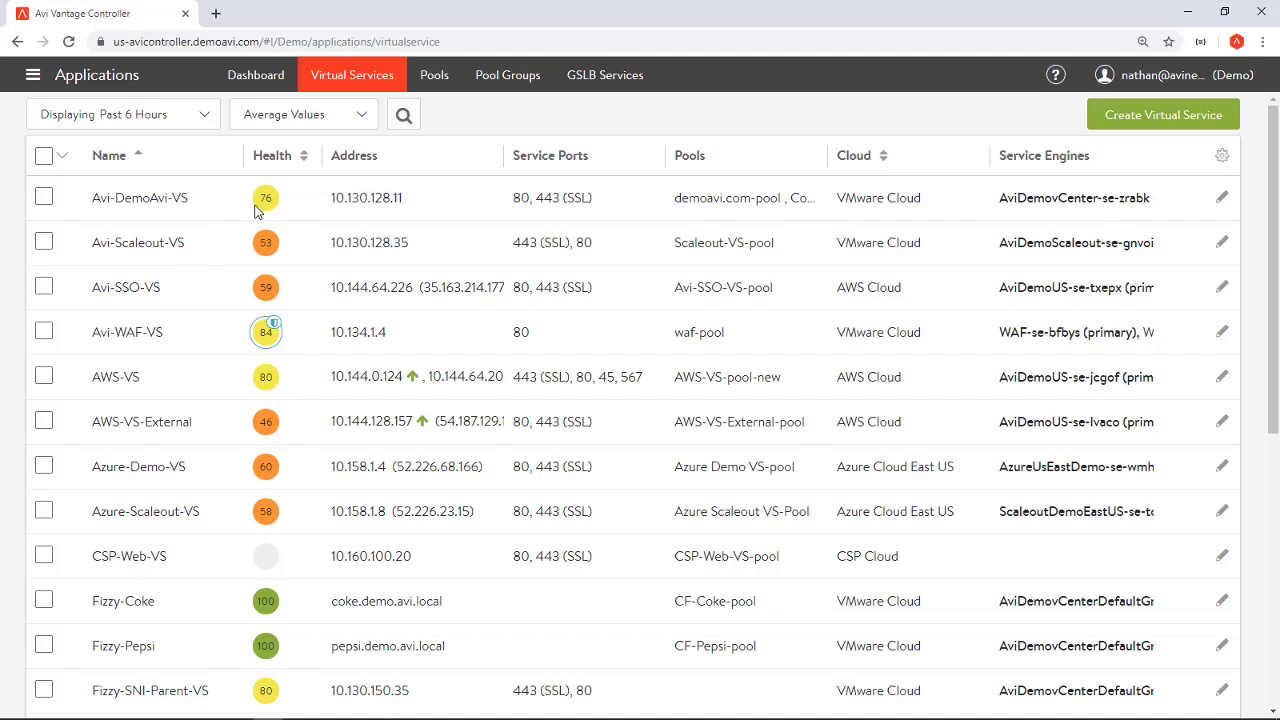
mouse_move(266, 208)
click(137, 200)
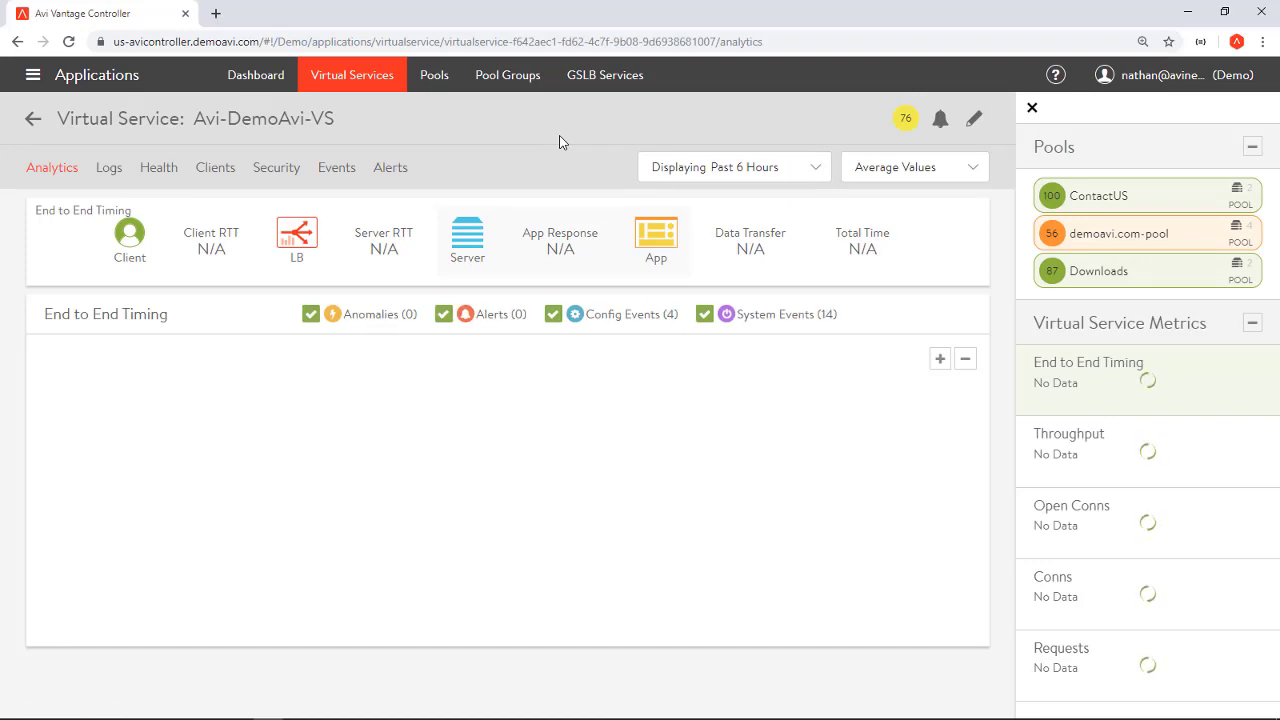
- Look through the time ranges available for the virtual service's analytics
click(678, 178)
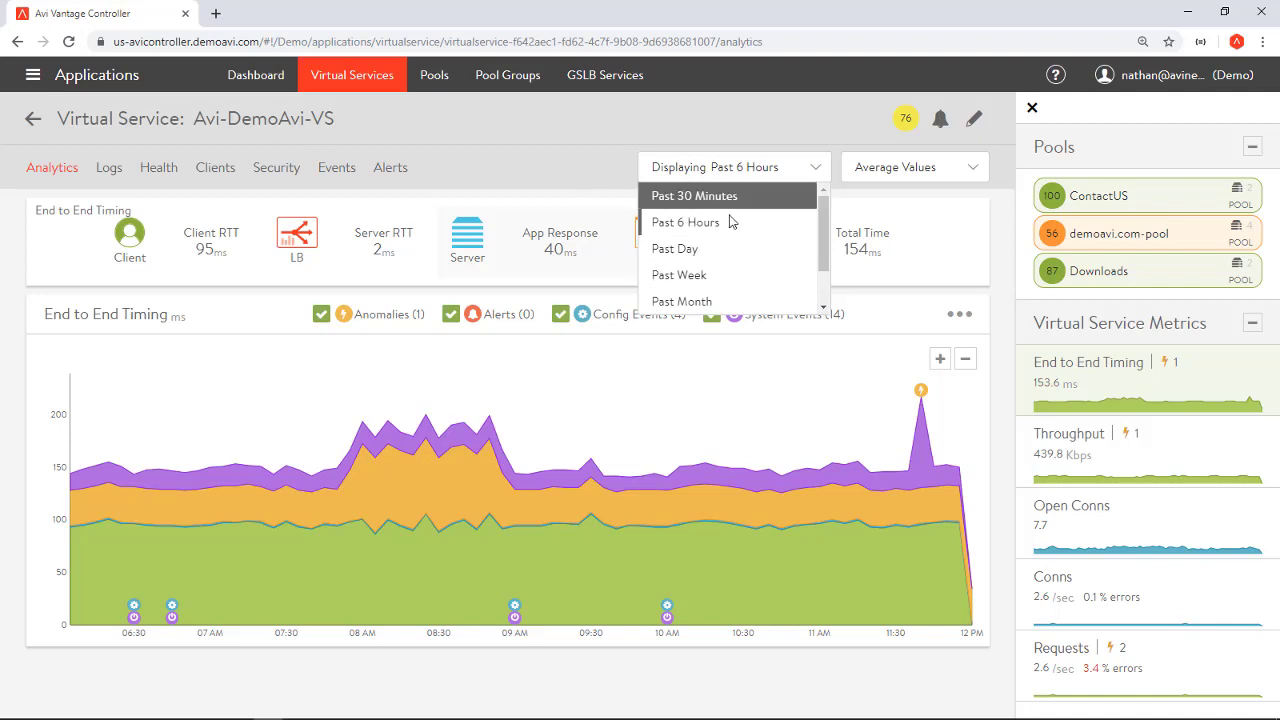
scroll(685, 248, down, 2)
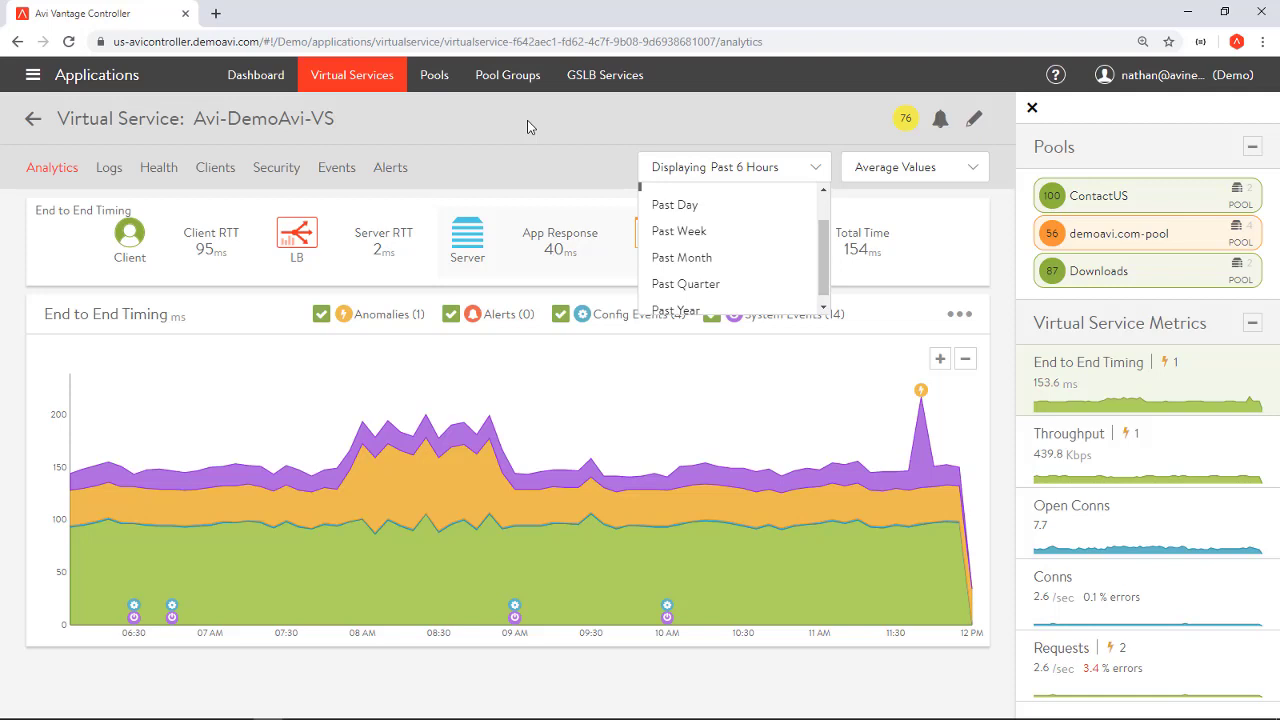
click(545, 156)
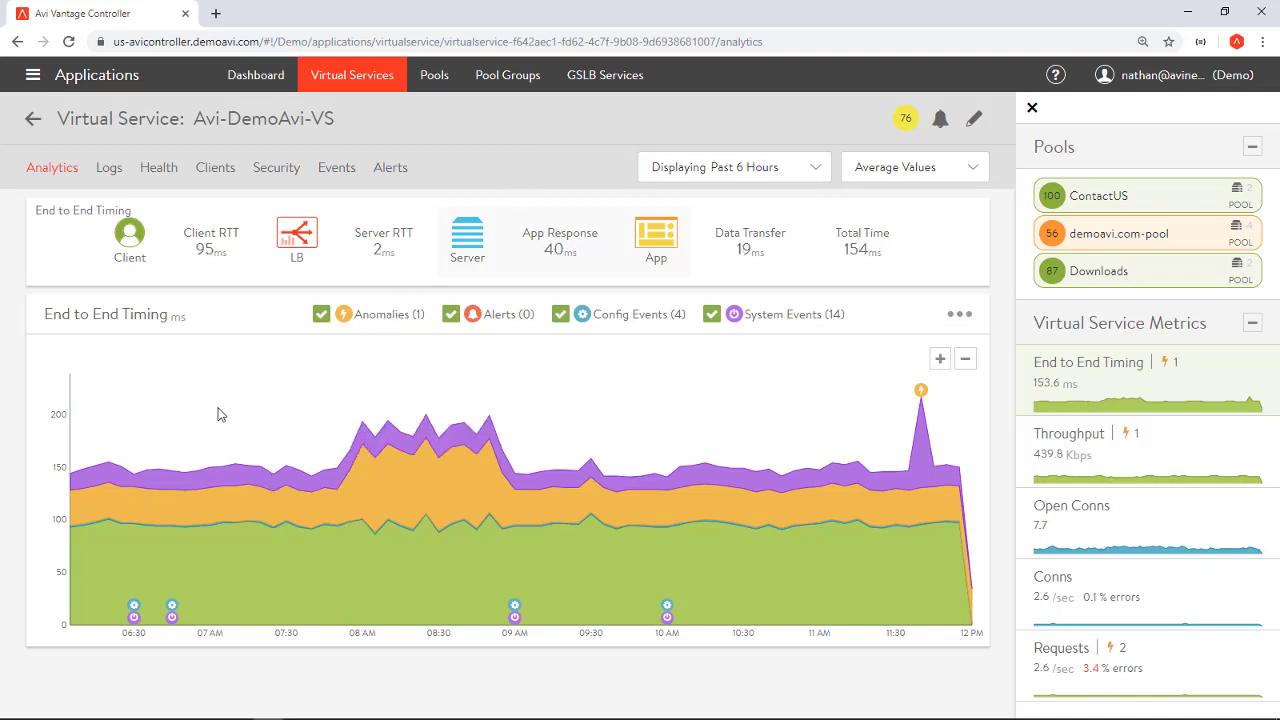
- Compare the Throughput and Open Conns charts of the virtual service, ending on the End to End Timing chart
mouse_move(250, 460)
click(1145, 455)
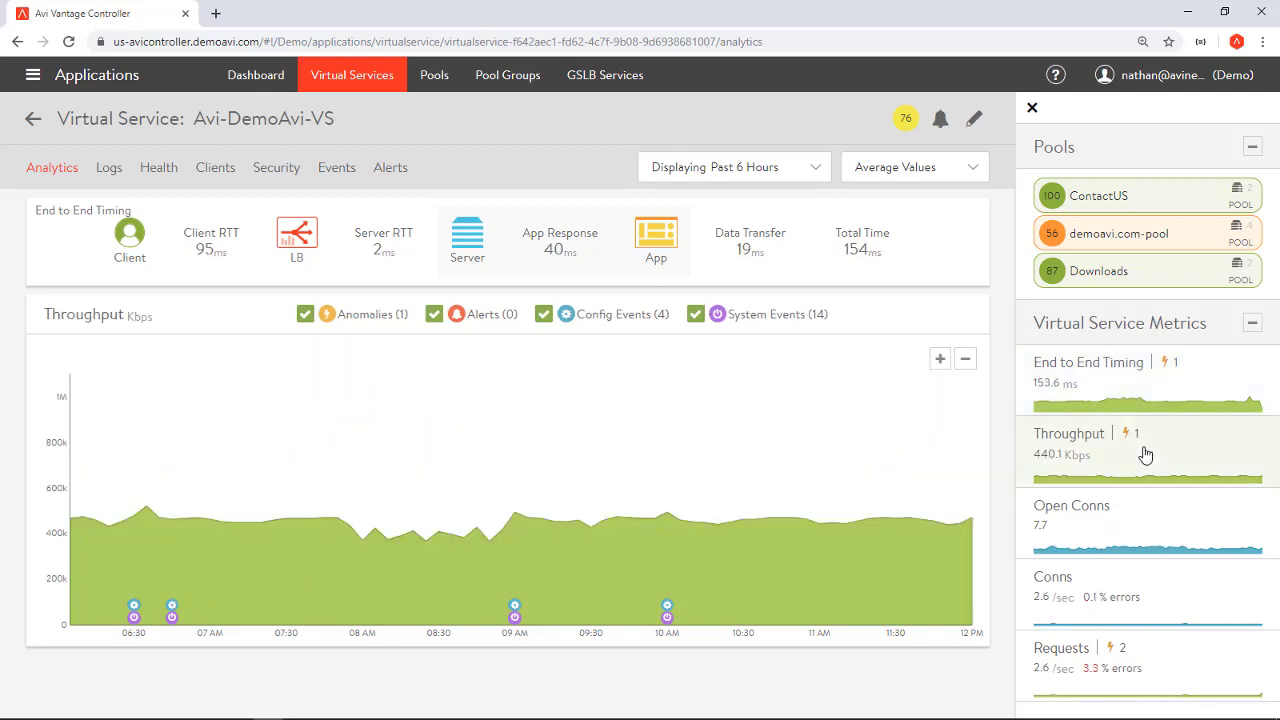
click(1133, 516)
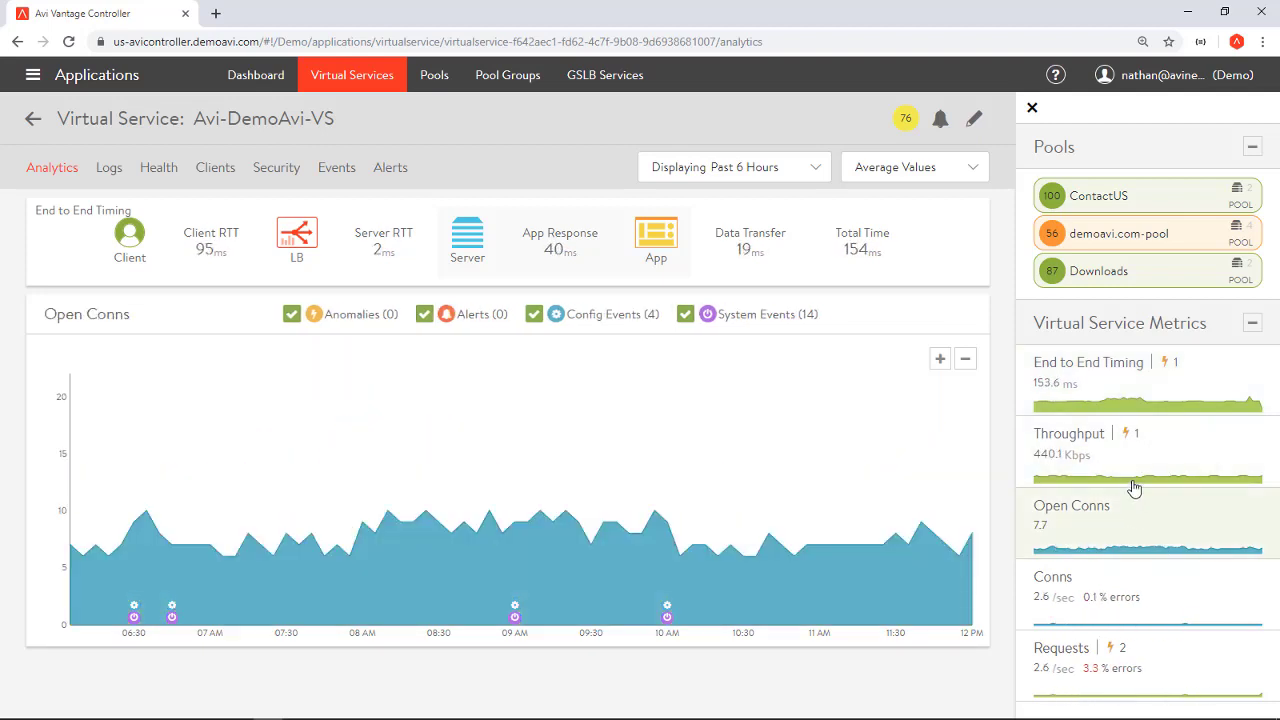
click(1138, 469)
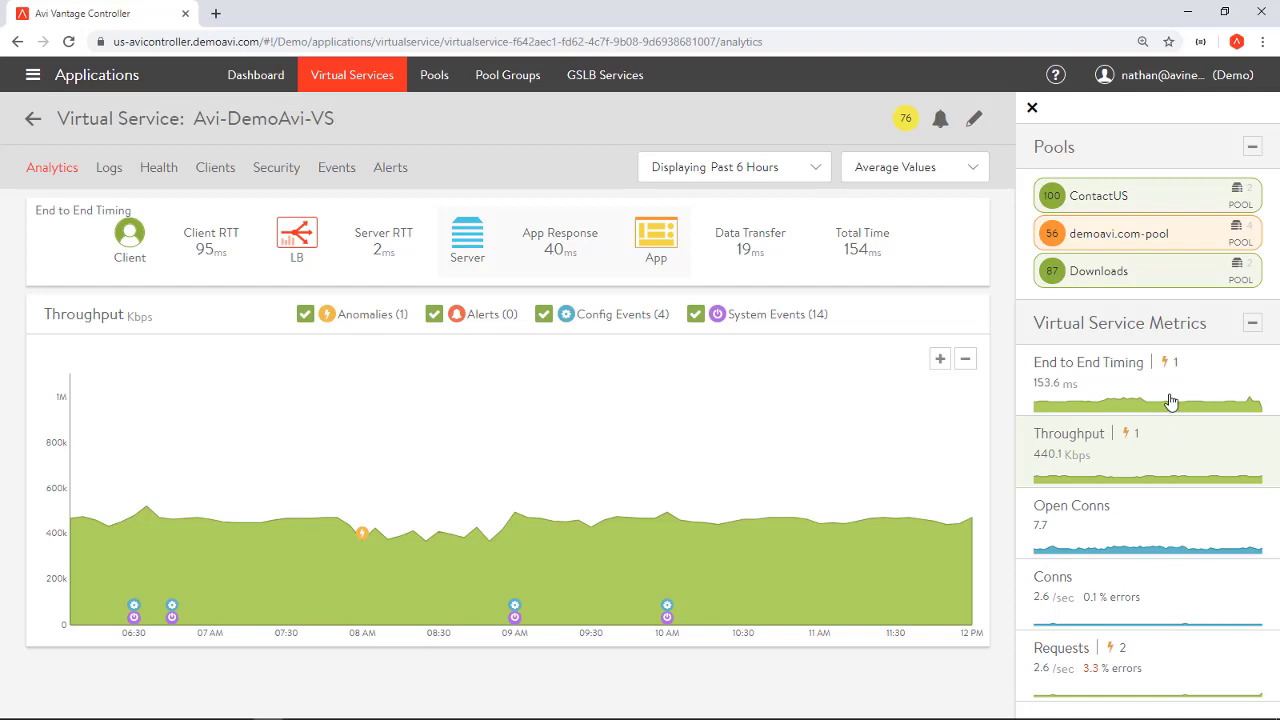
click(1171, 400)
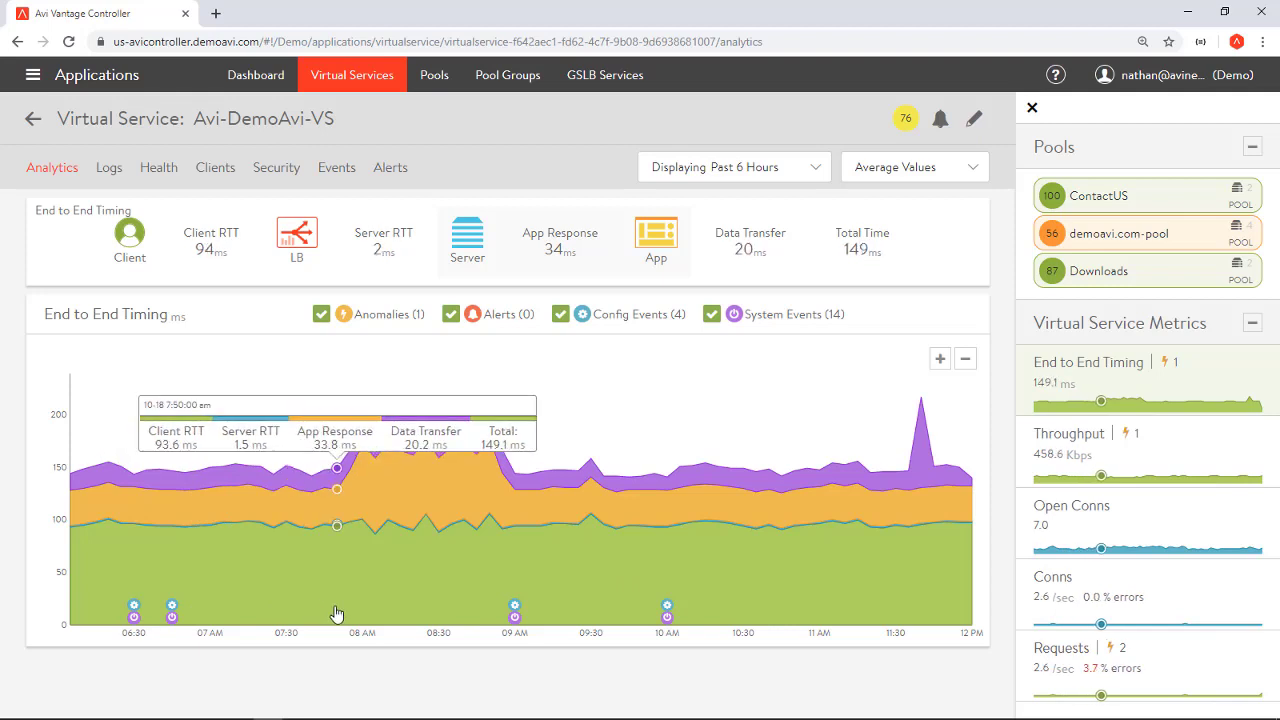
- Bring up the event table for the config event marked at about 06:45 on the End to End Timing chart
click(172, 607)
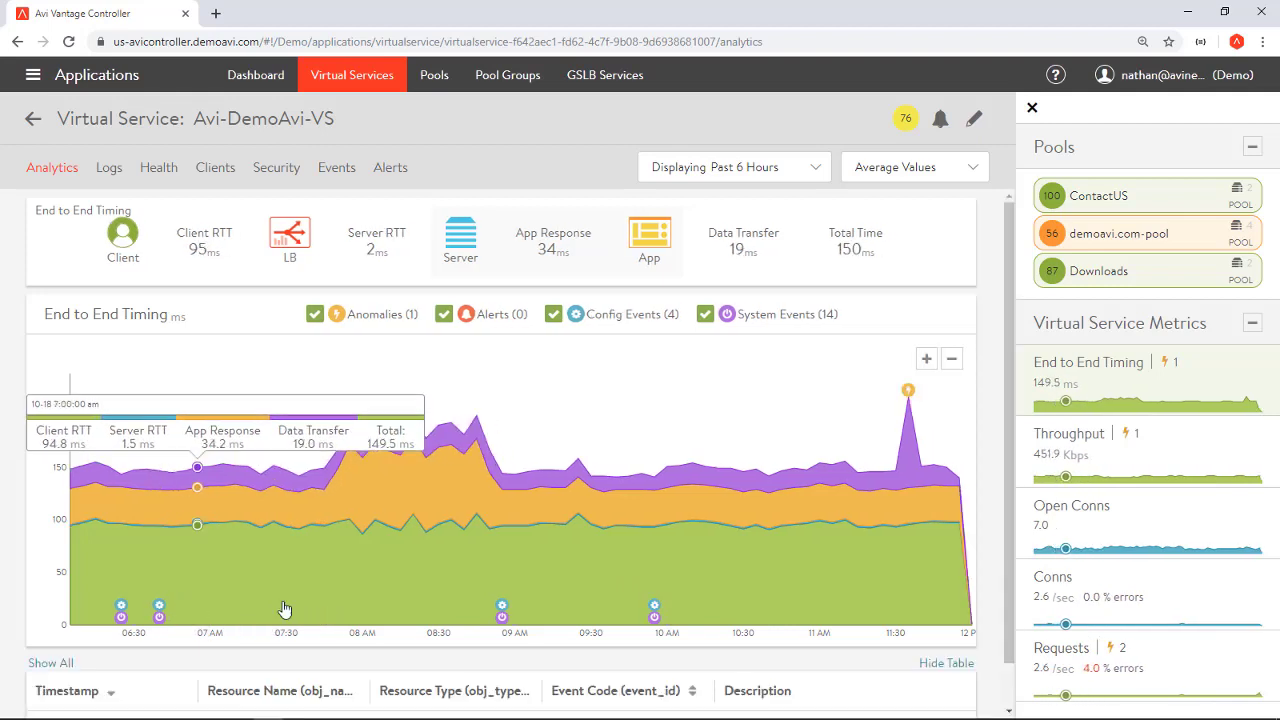
scroll(295, 607, down, 1)
scroll(295, 607, down, 1)
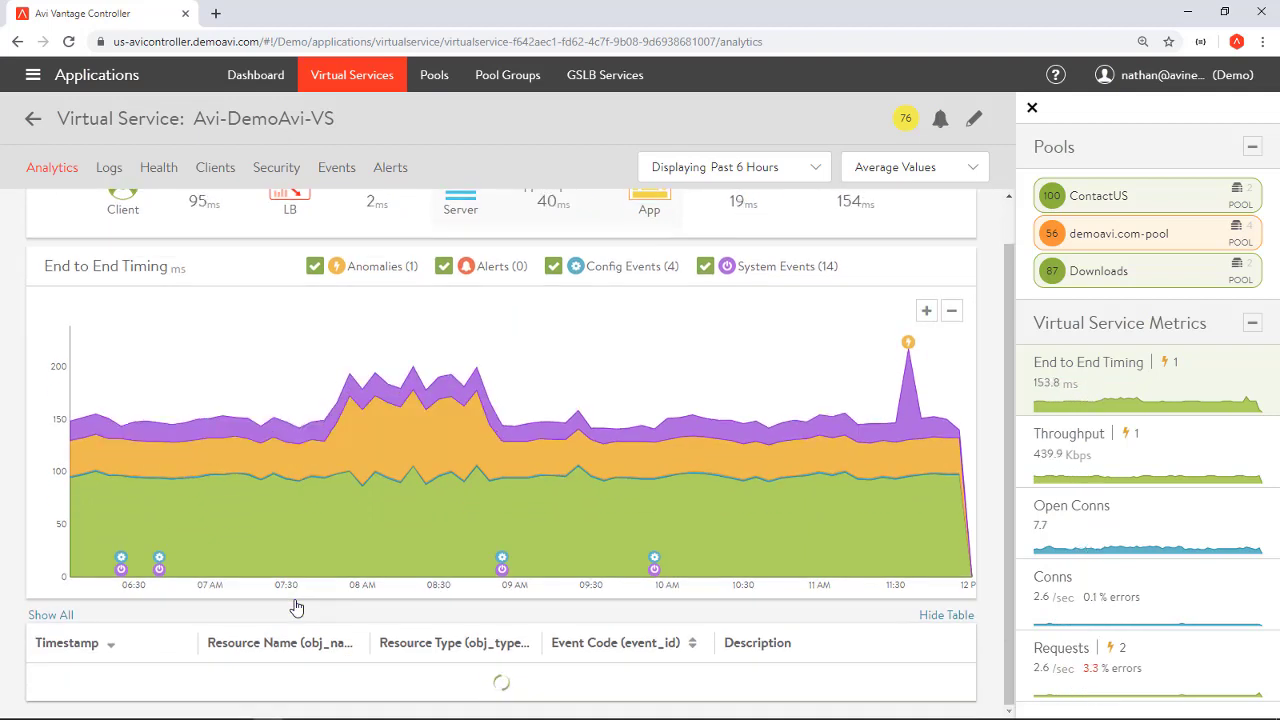
scroll(295, 607, up, 2)
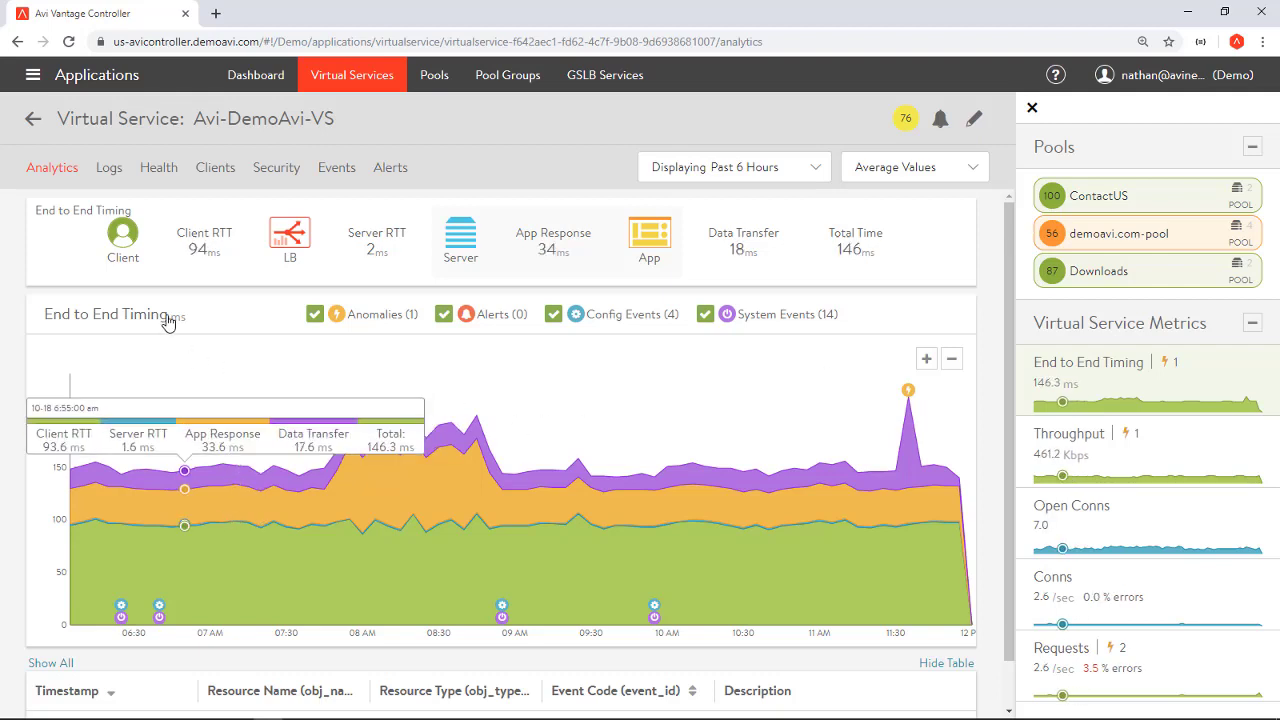
- Open the virtual service's logs and examine the expanded details and significance of the second entry, a request for /assets/avi.webm
click(109, 170)
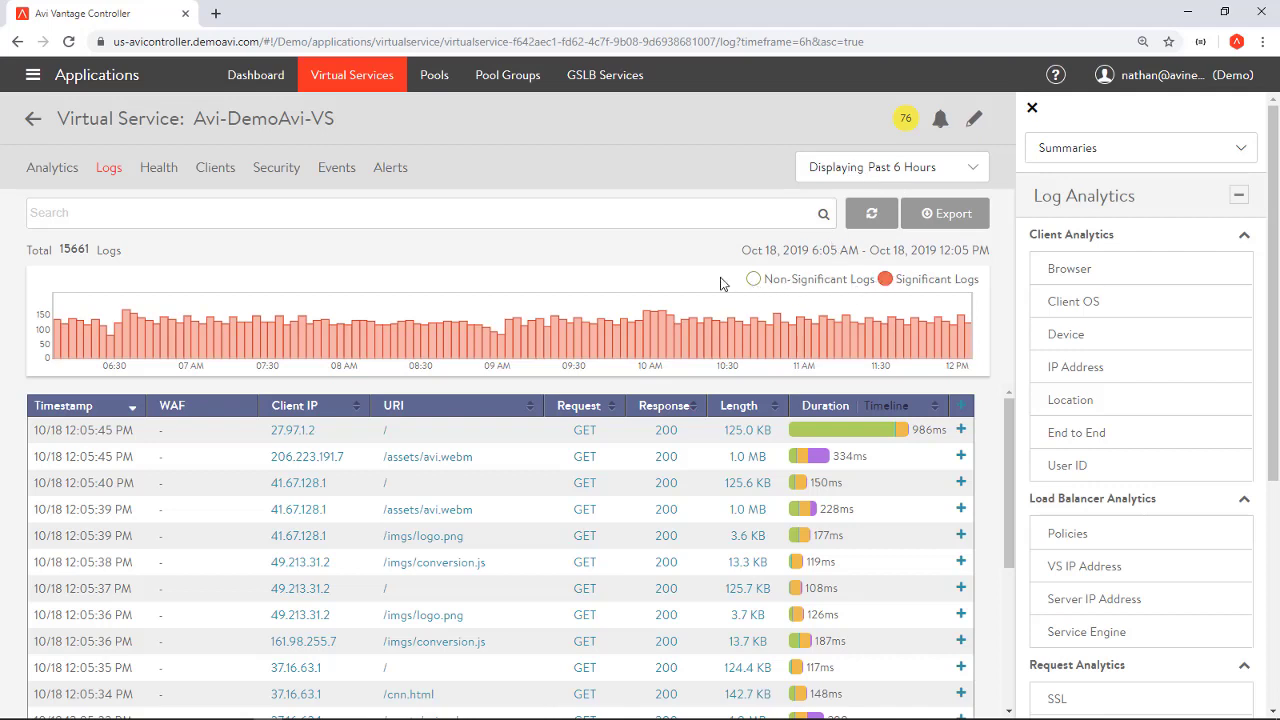
click(619, 462)
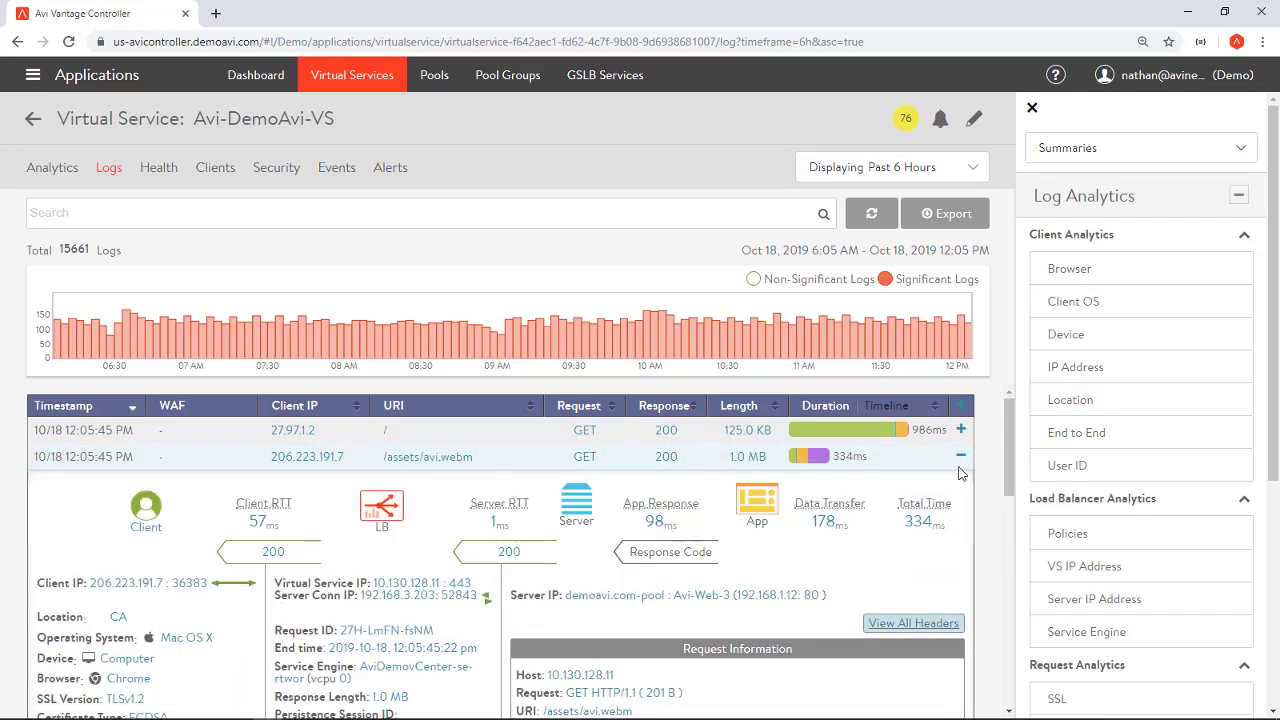
drag(1010, 418, 1010, 453)
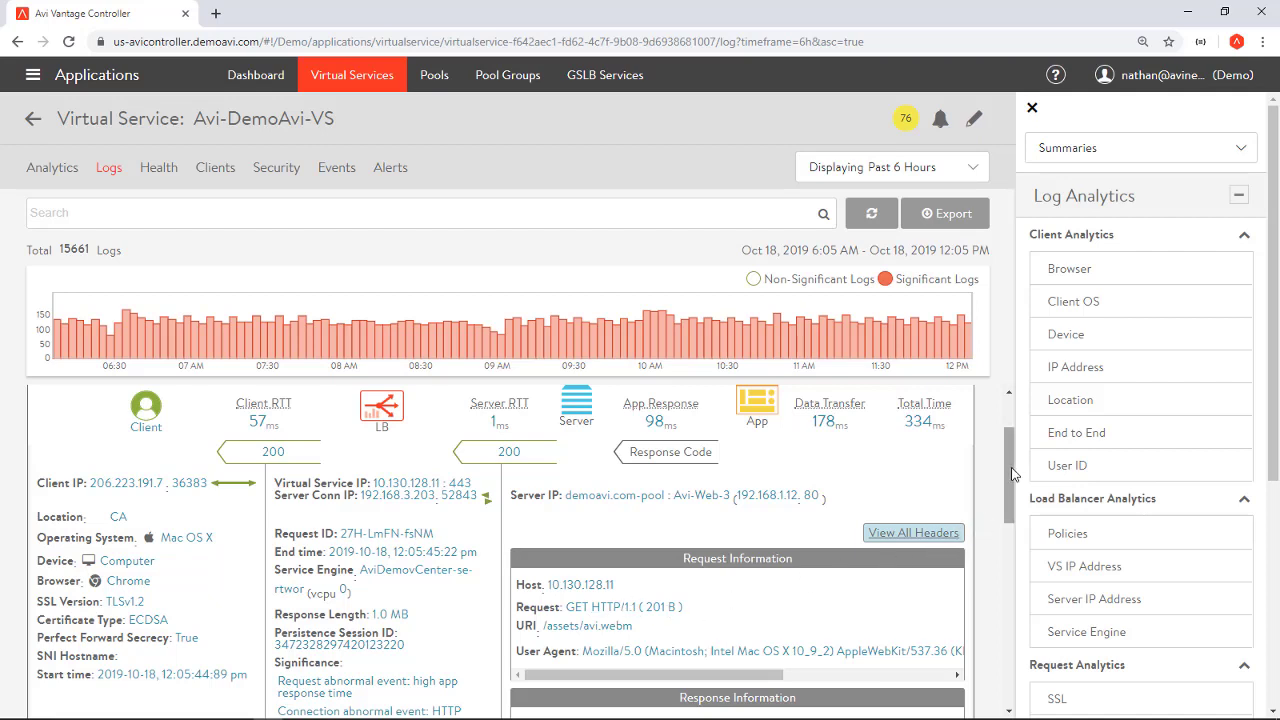
drag(1012, 466, 1003, 497)
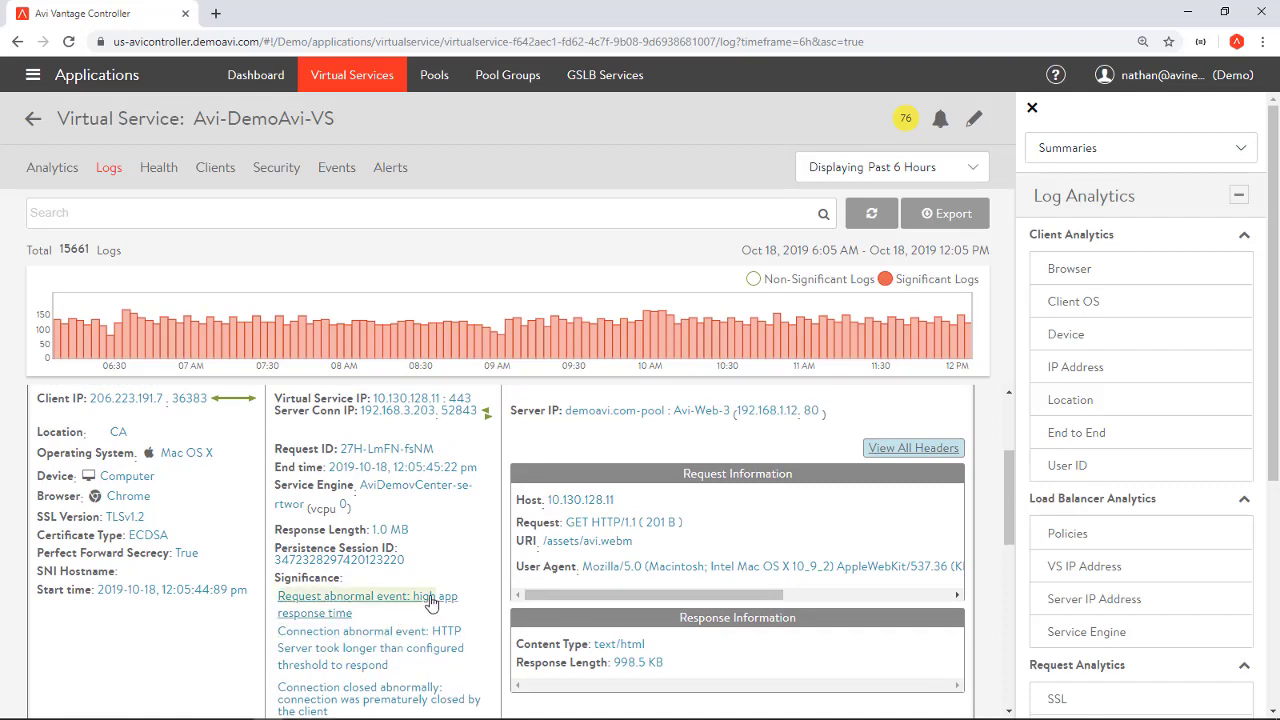
- Filter the logs to requests with an app response time greater than 98 ms and inspect their distribution over time
drag(1010, 490, 1010, 462)
click(650, 443)
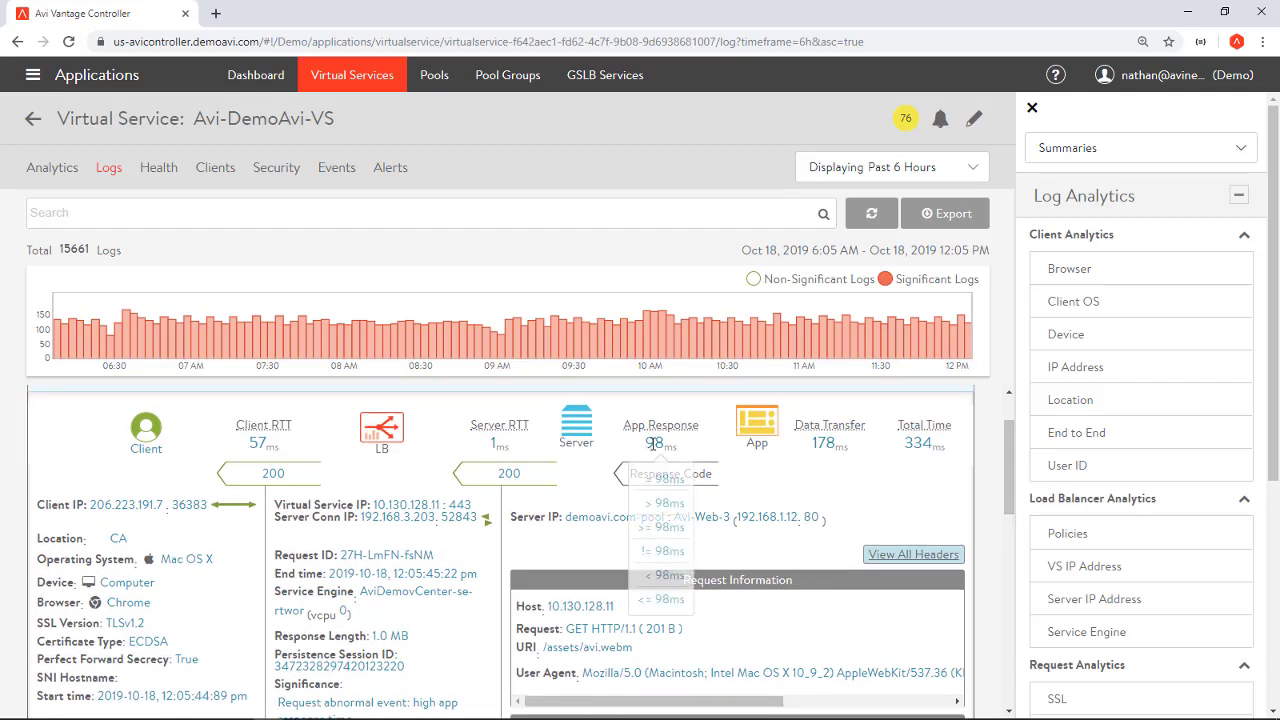
click(662, 504)
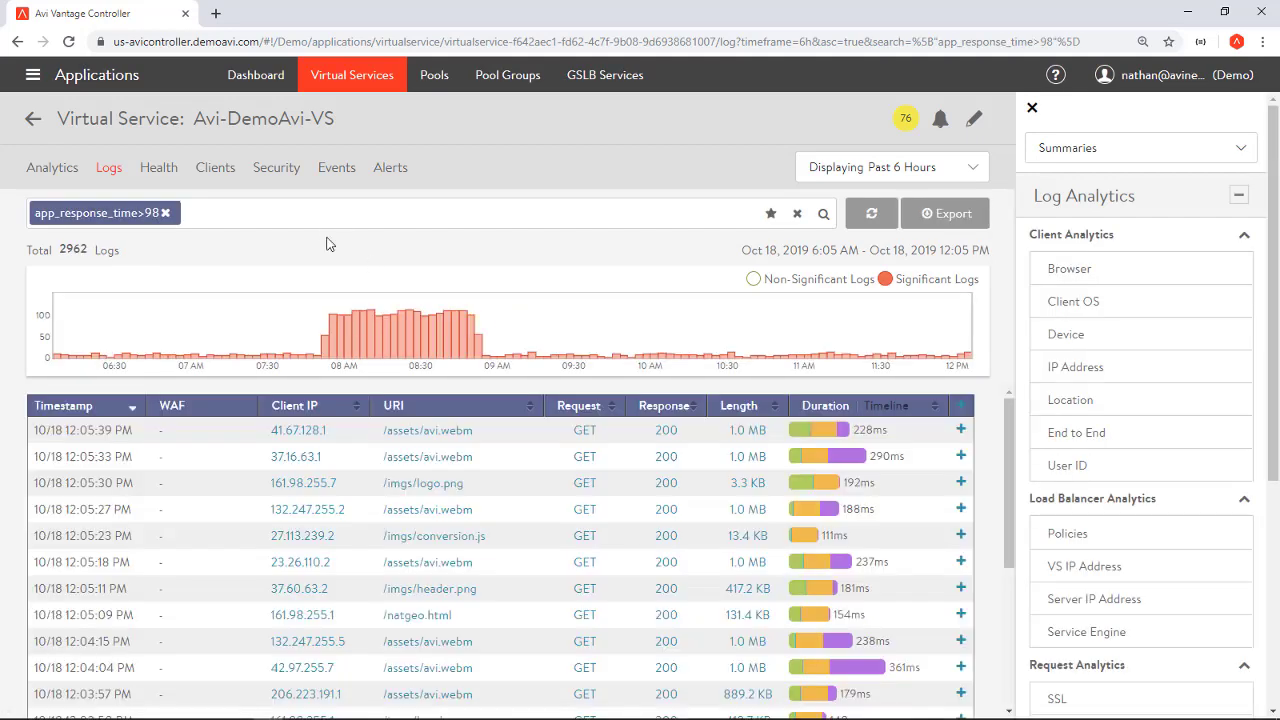
mouse_move(316, 370)
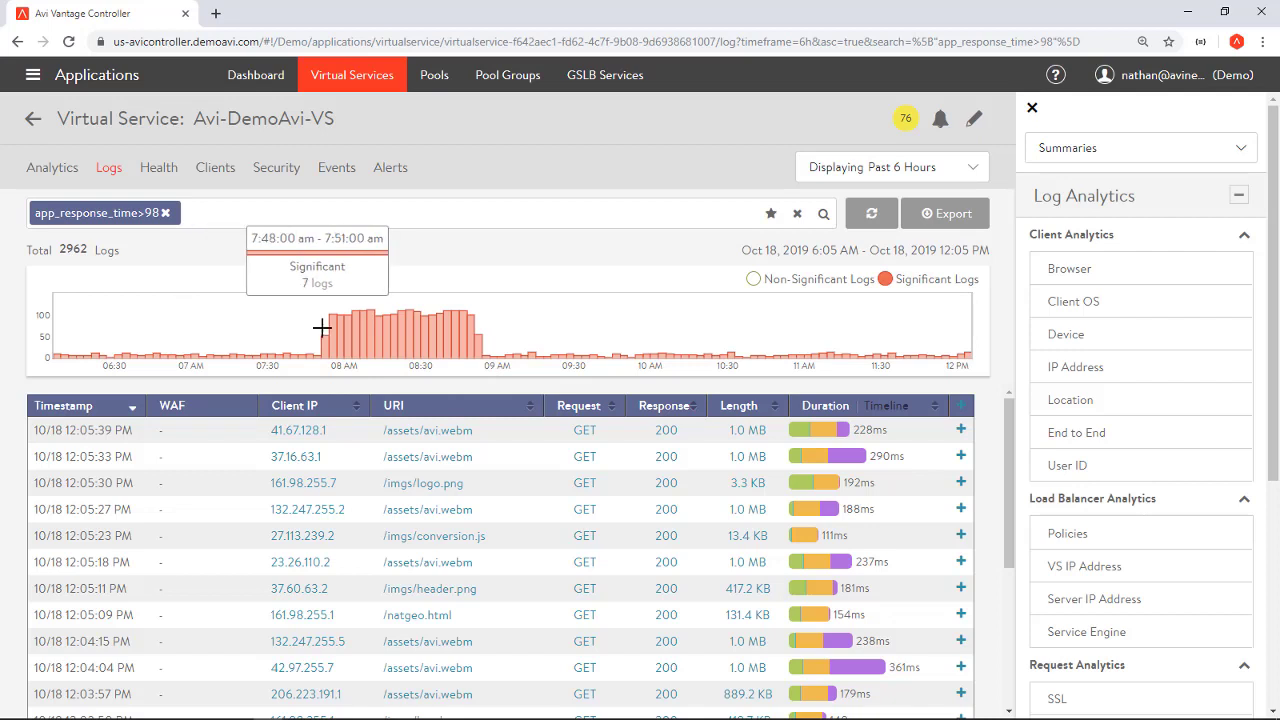
mouse_move(414, 331)
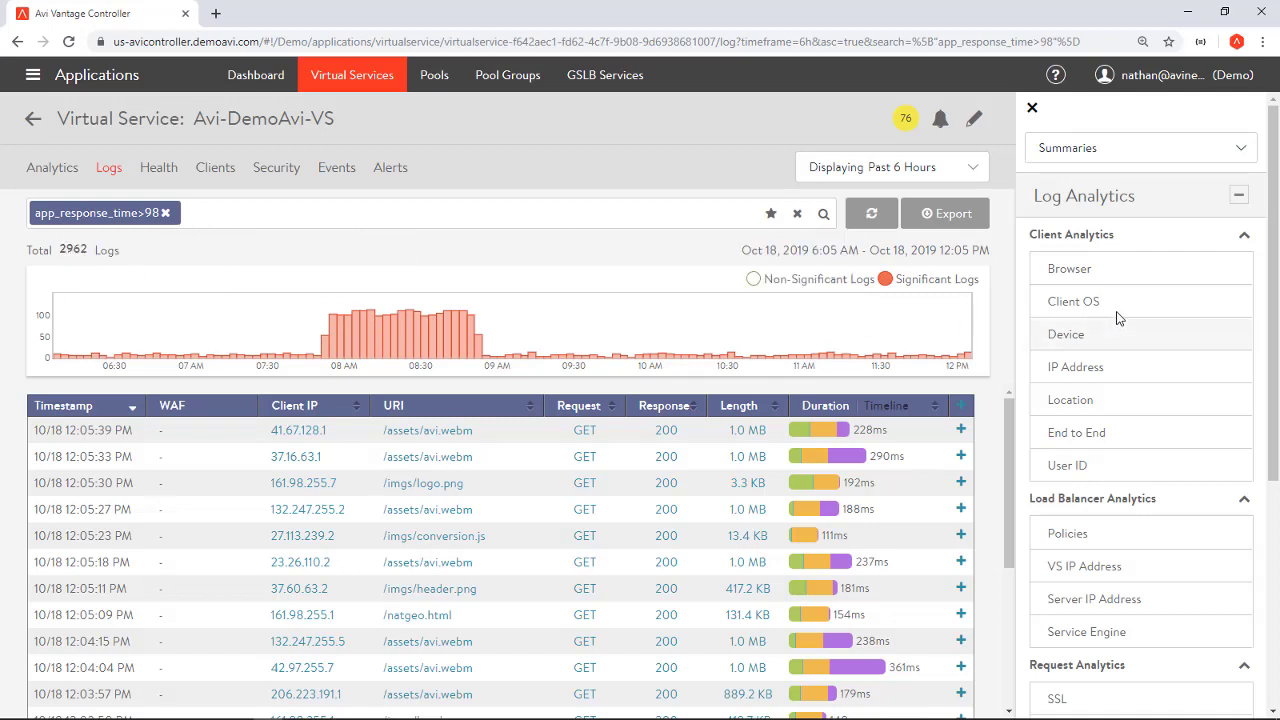
- Review the top browsers, client operating systems and devices for the filtered logs
click(1081, 275)
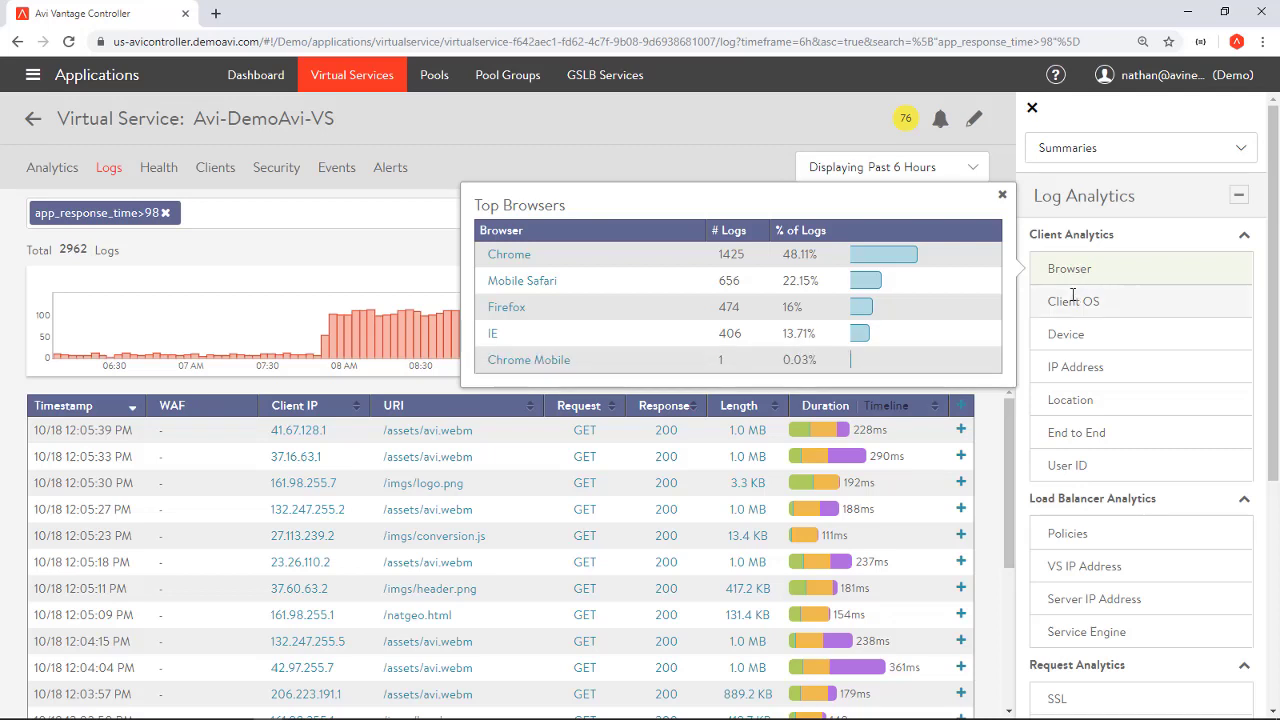
click(1072, 297)
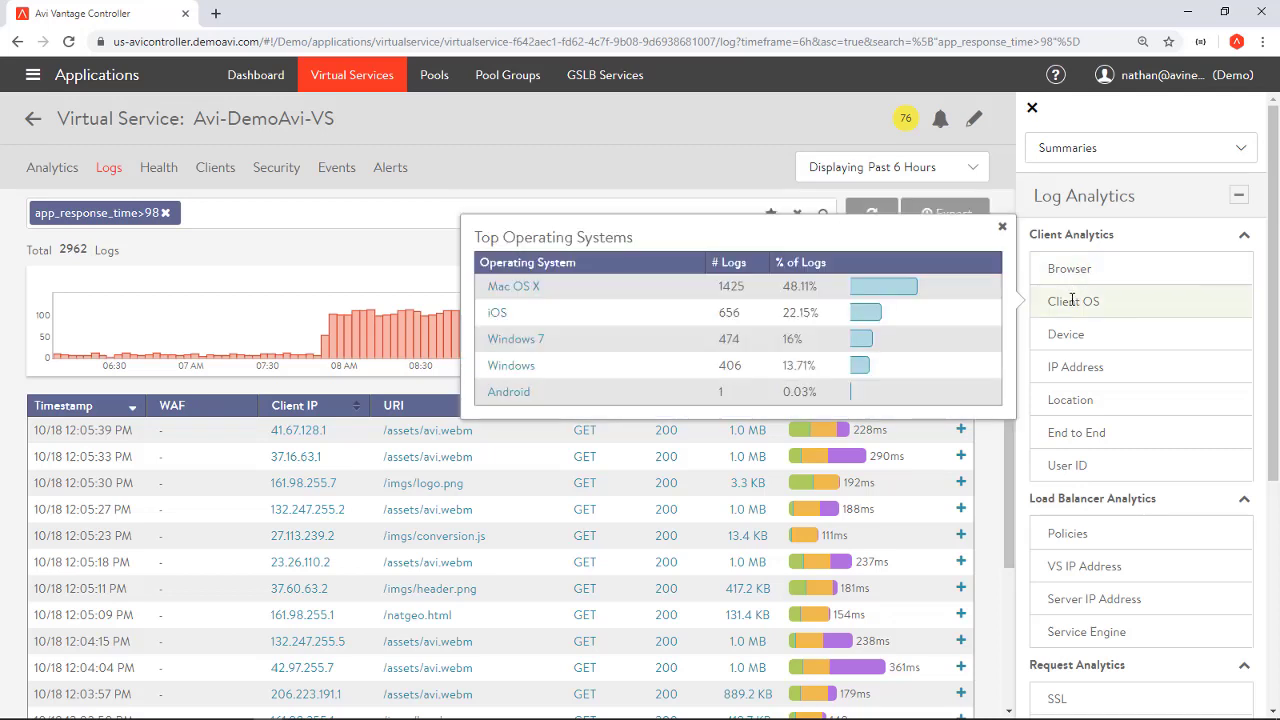
click(1072, 331)
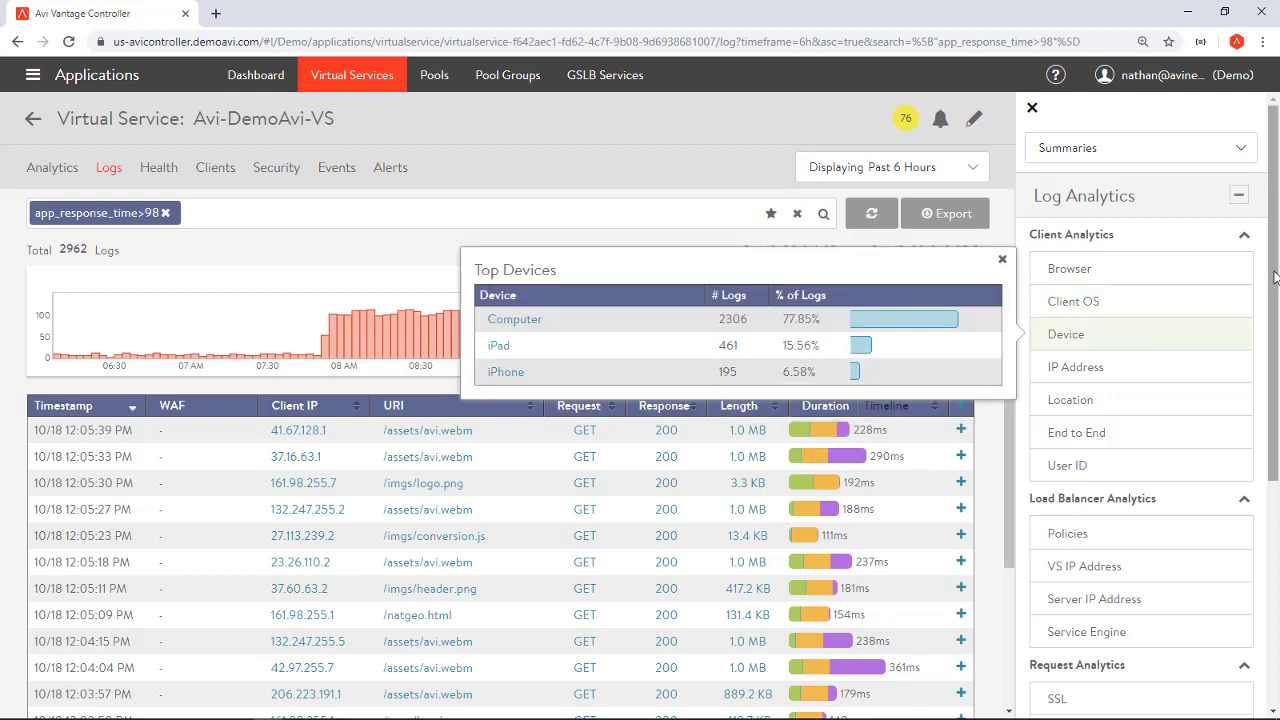
- Check which server IP addresses handled the filtered requests, then close the summary
drag(1276, 277, 1278, 352)
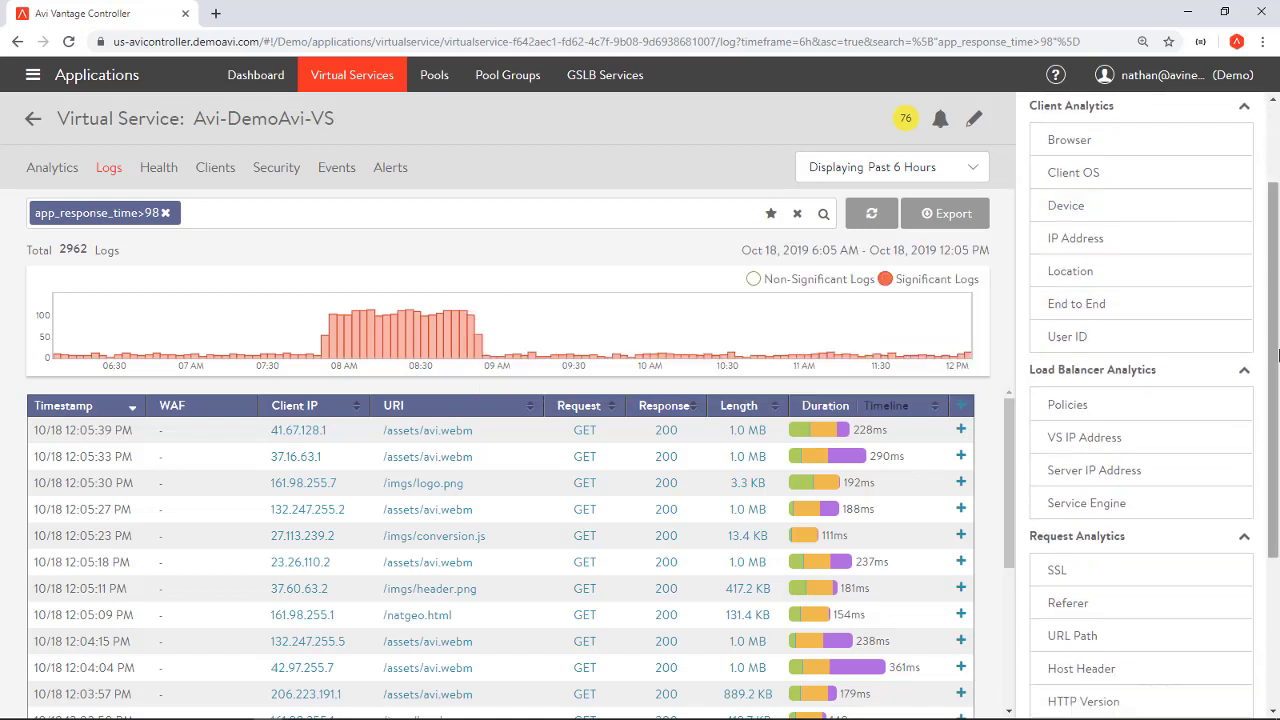
click(1093, 470)
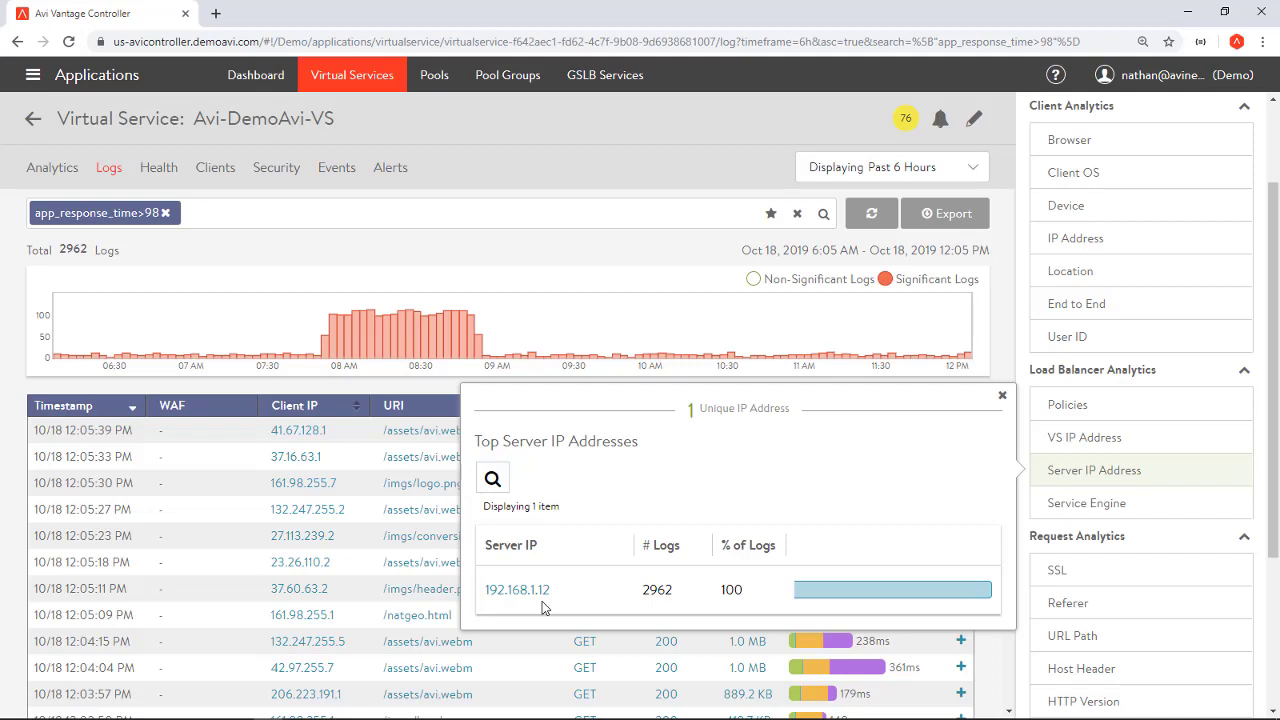
click(592, 147)
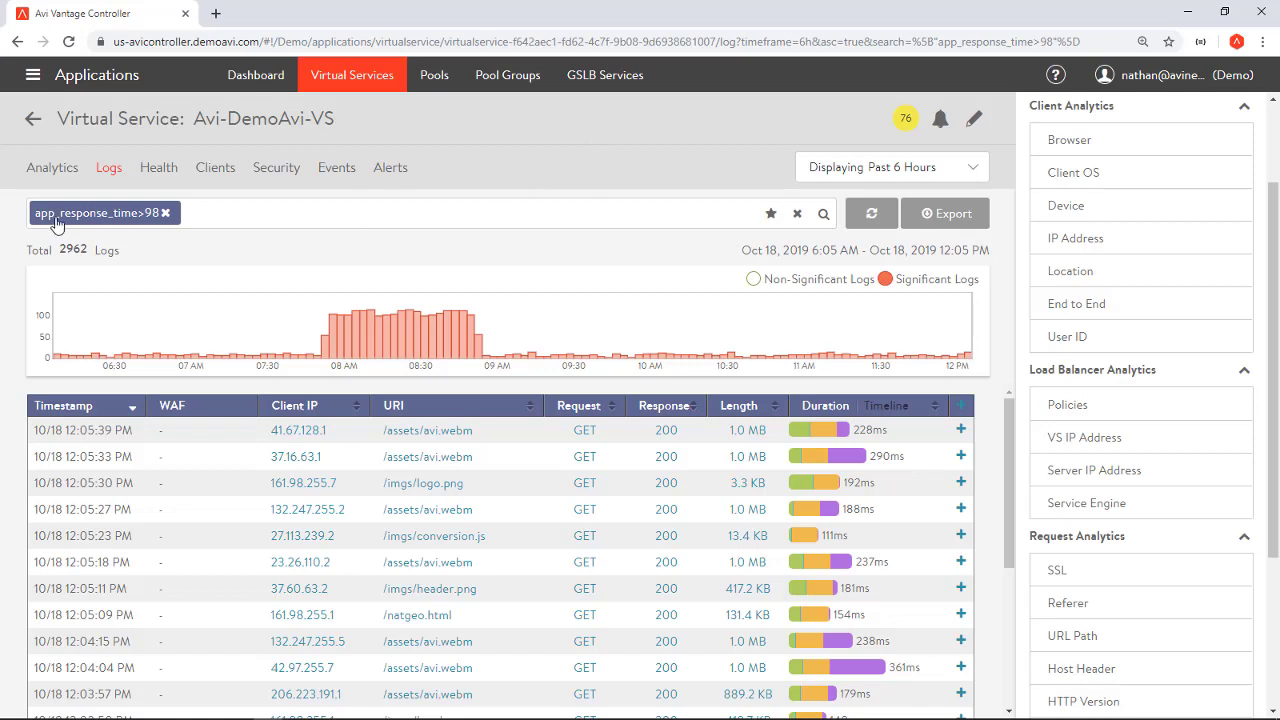
- Return to the virtual service's analytics and set the displayed period to Past Day
click(50, 170)
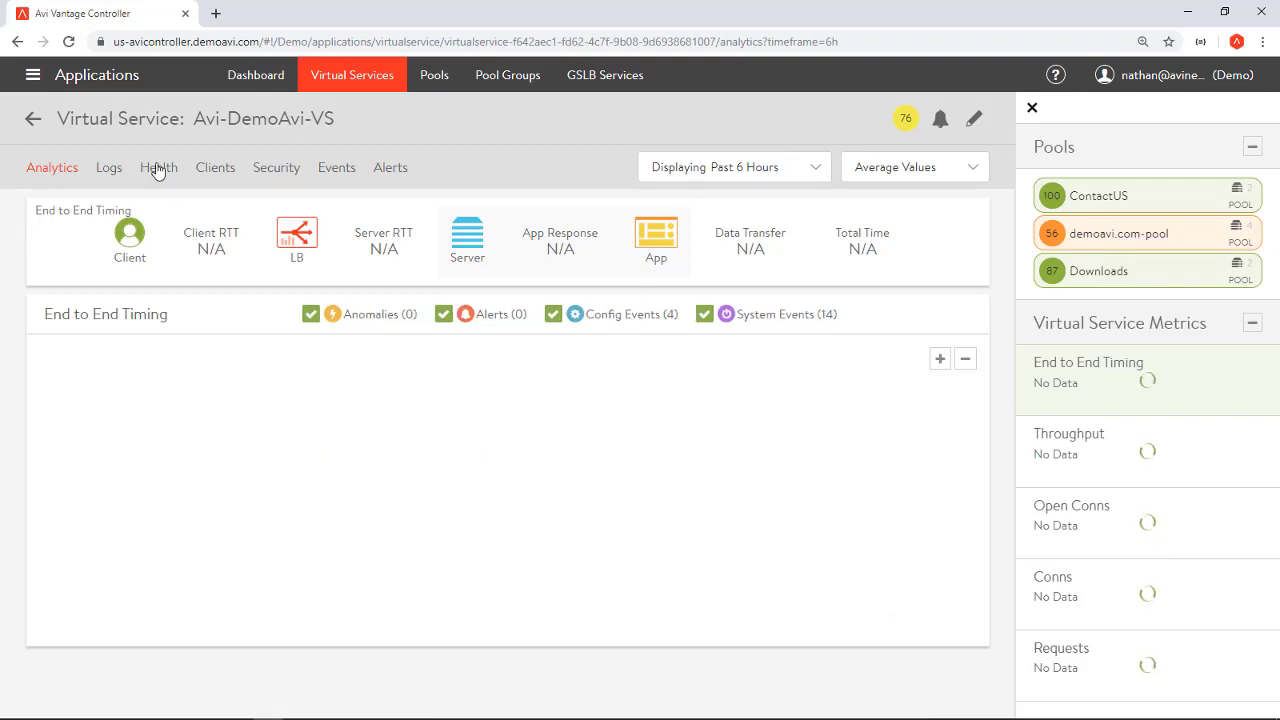
mouse_move(505, 99)
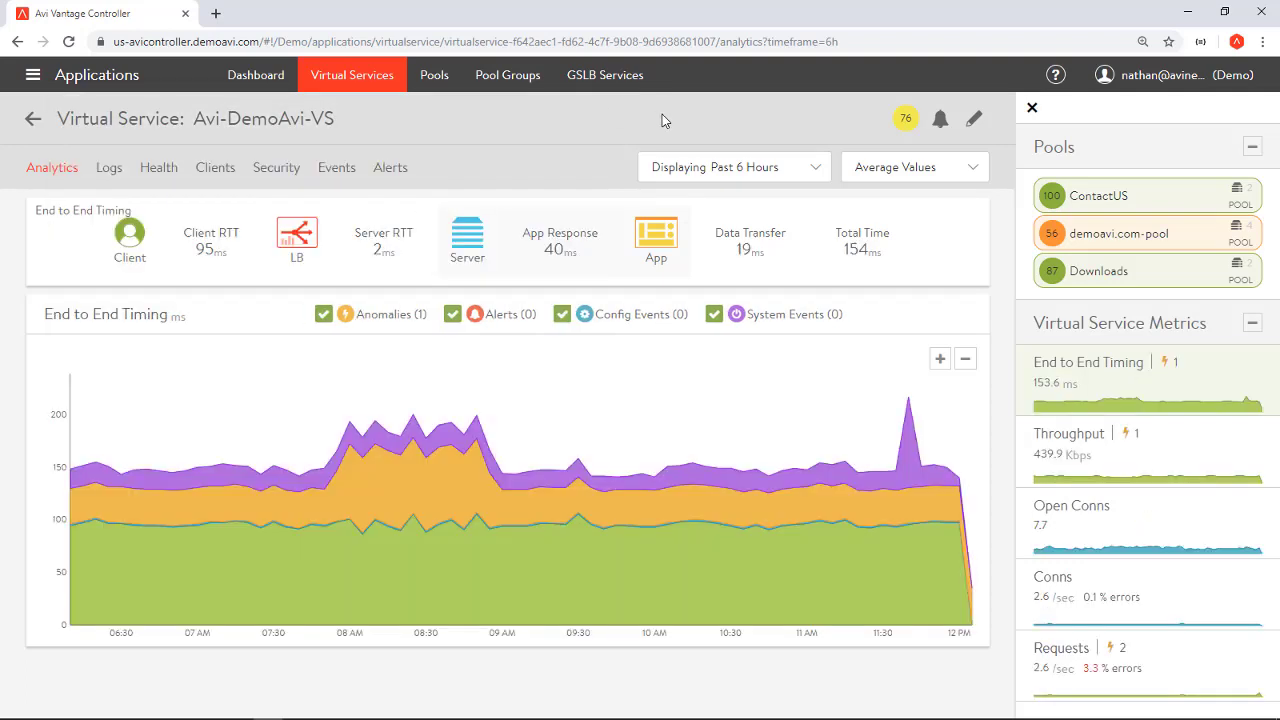
click(800, 167)
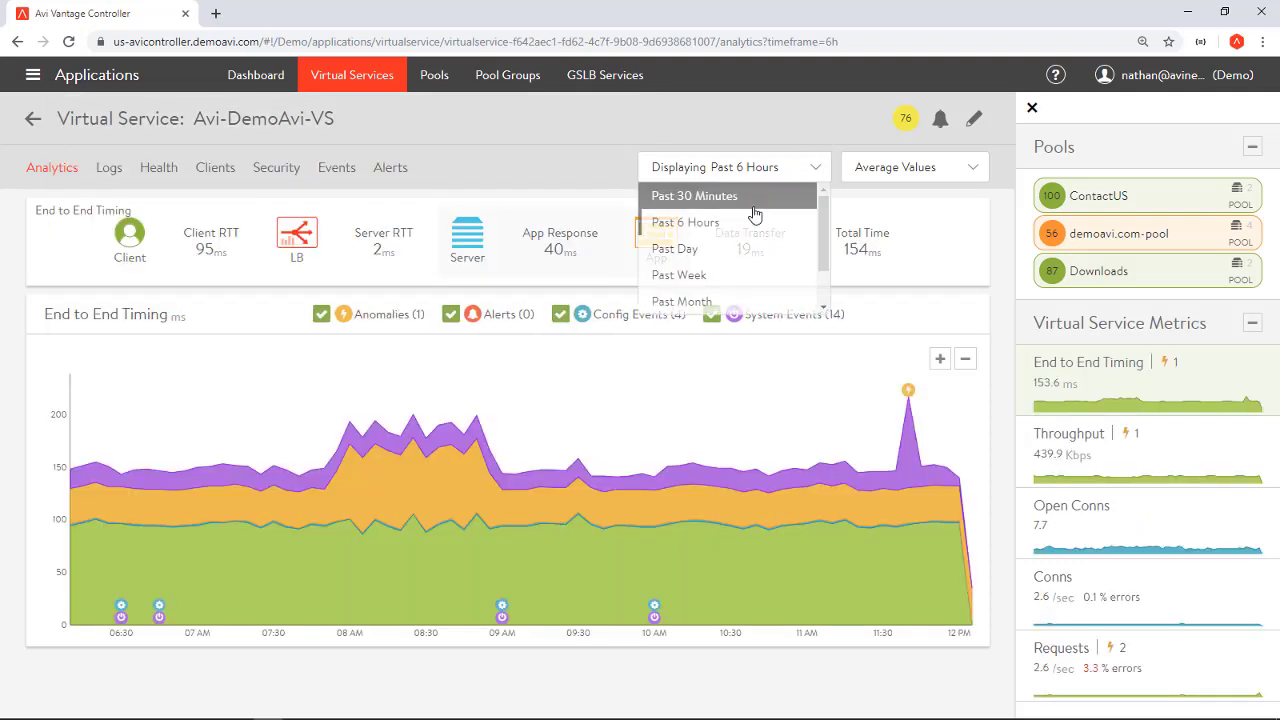
click(711, 259)
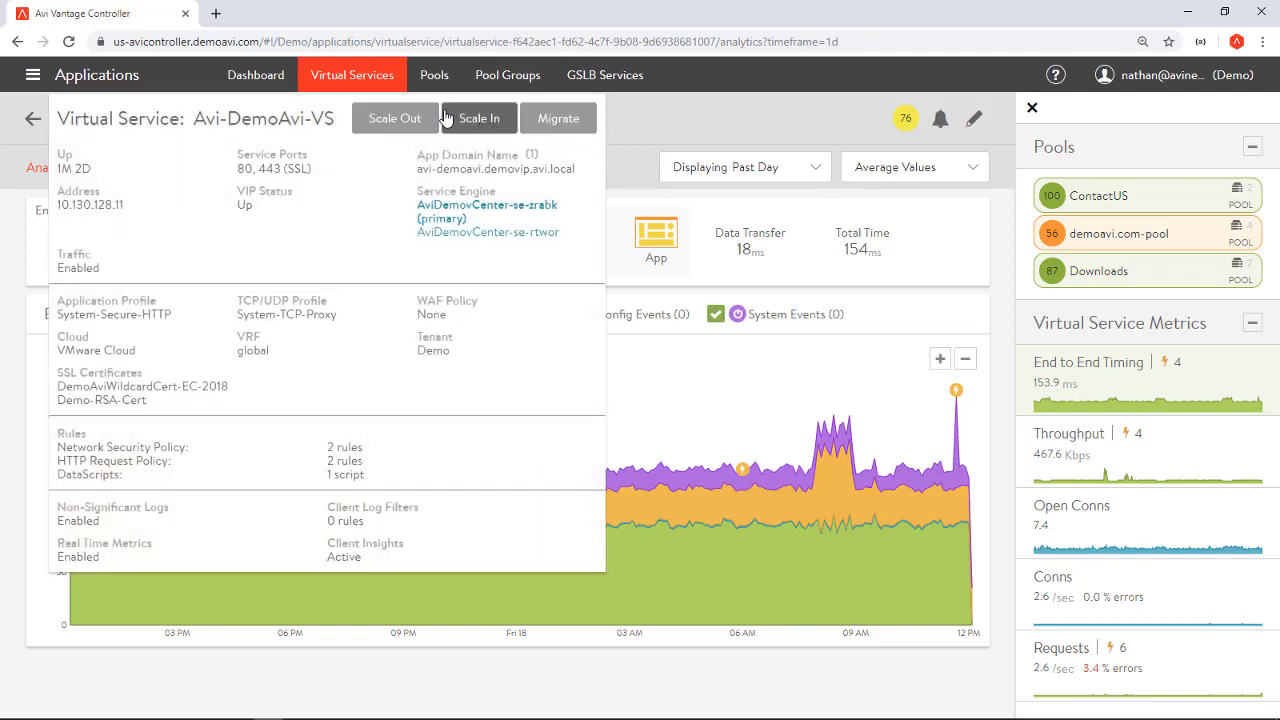
- Start a new virtual service from the virtual services list using the basic setup and choose VMware Cloud as its cloud
click(366, 86)
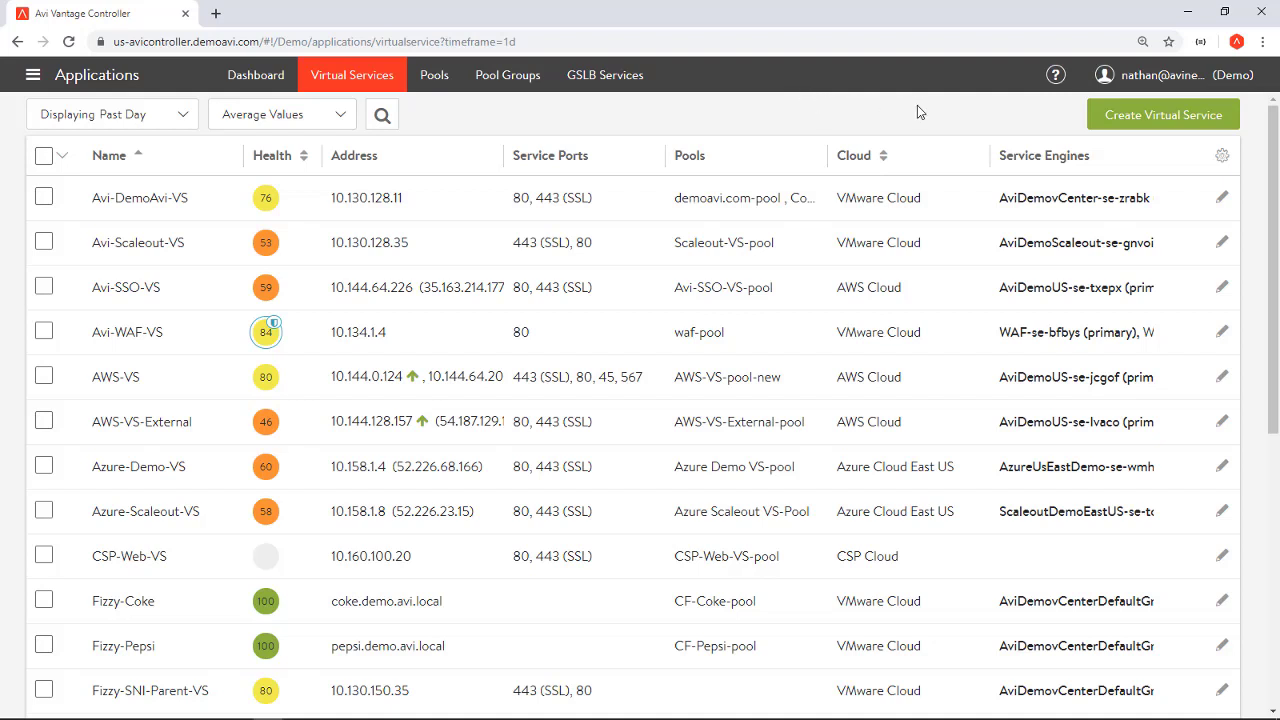
click(1177, 120)
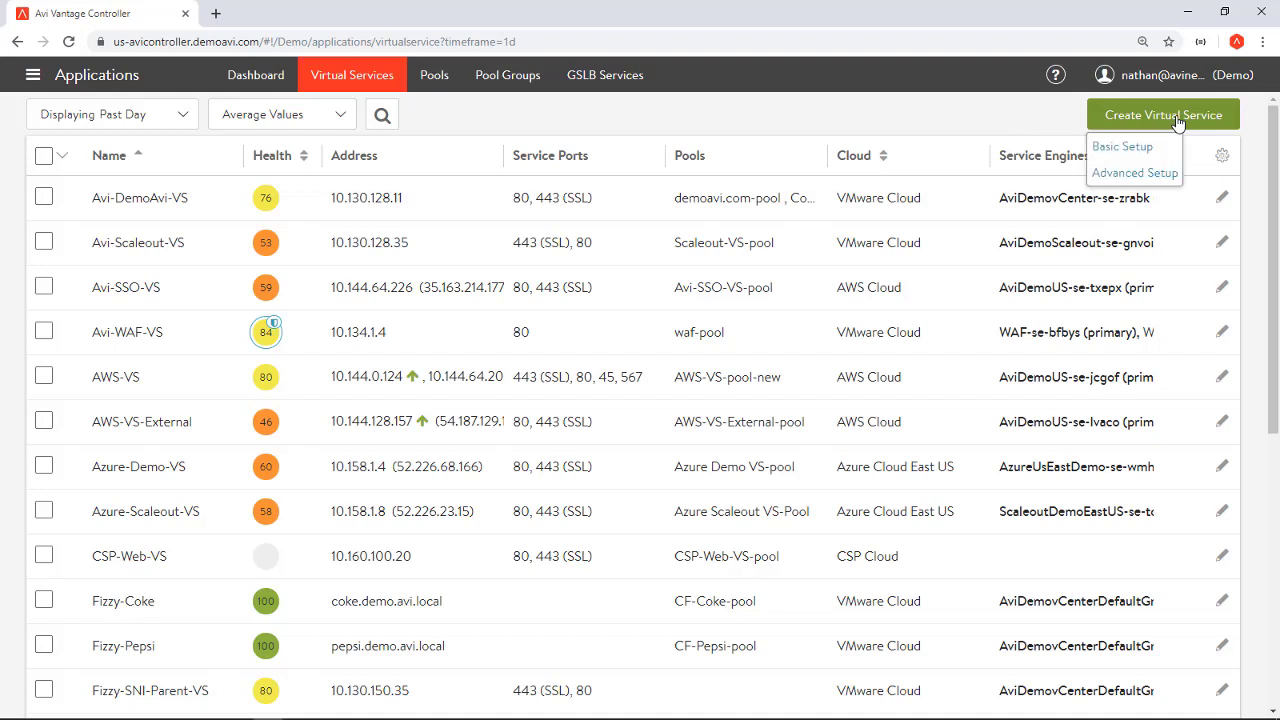
click(1122, 148)
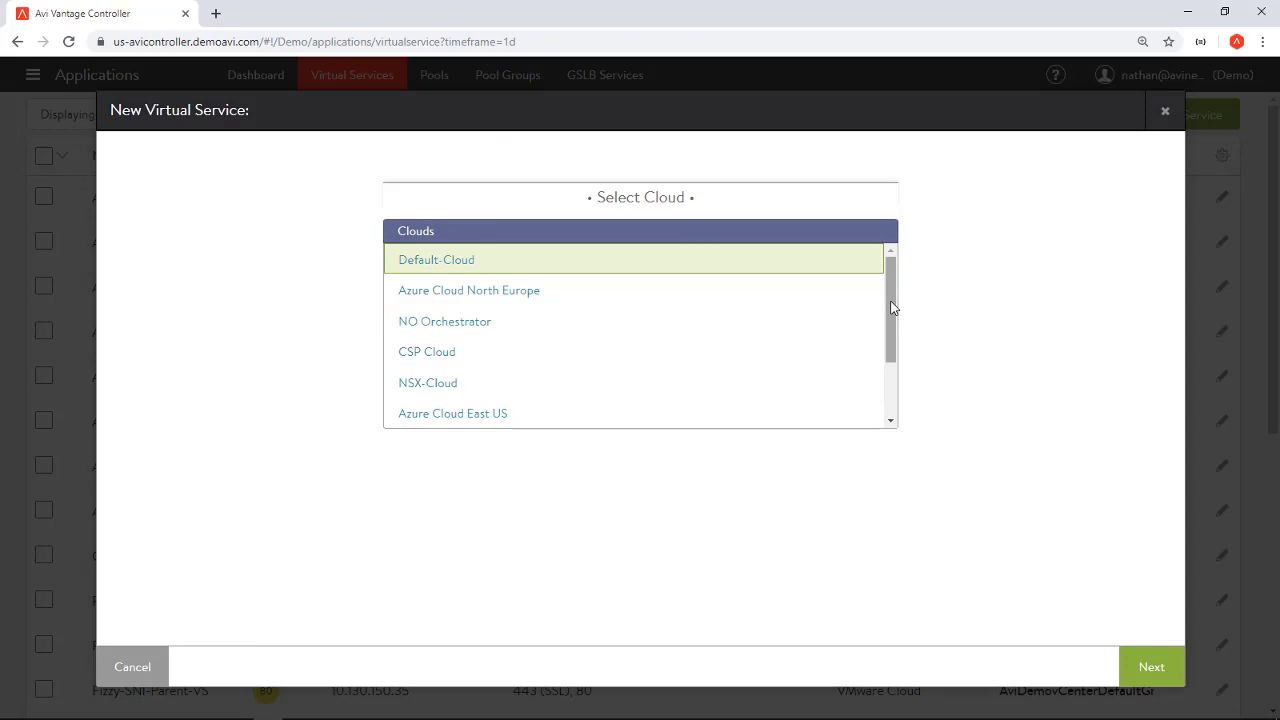
drag(893, 308, 893, 360)
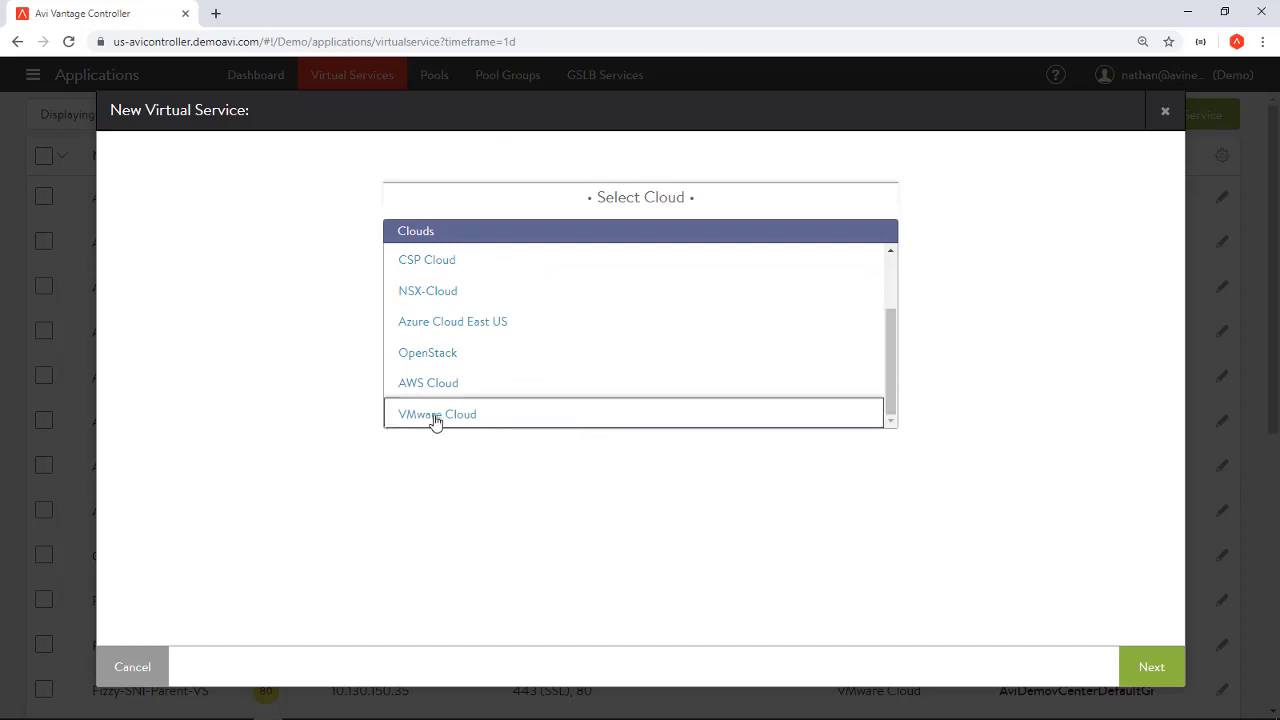
click(490, 420)
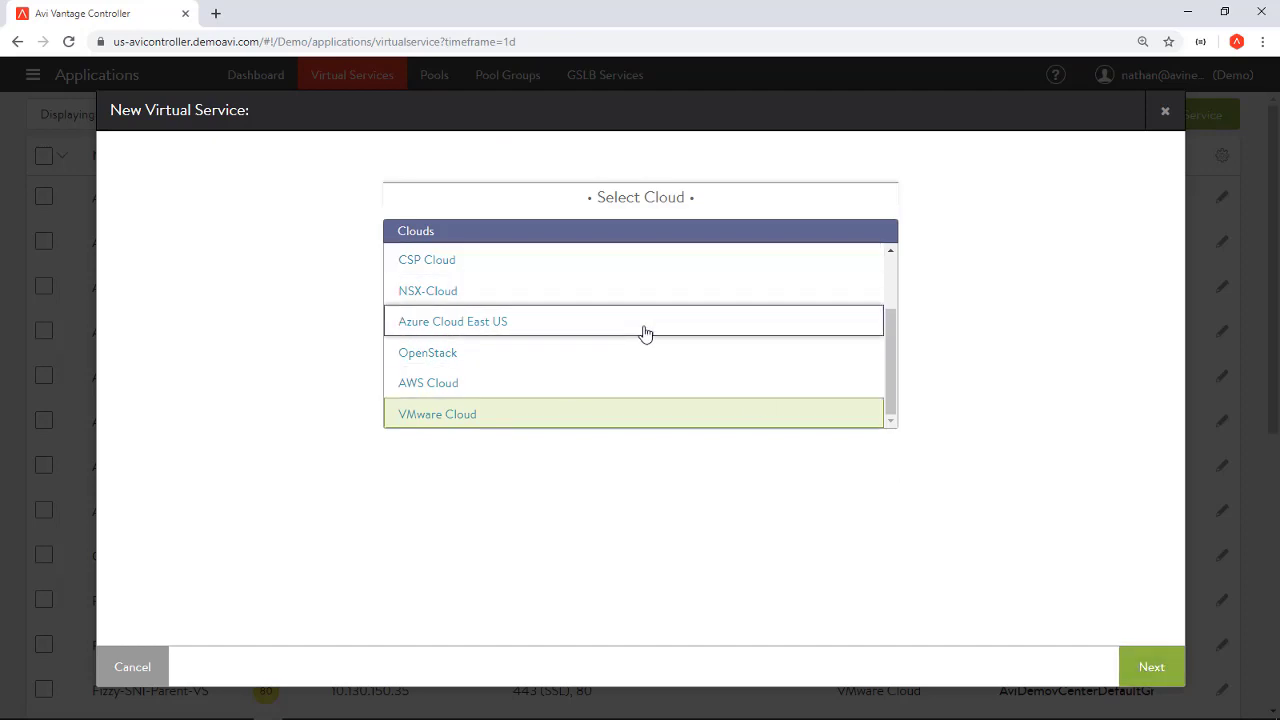
click(1157, 668)
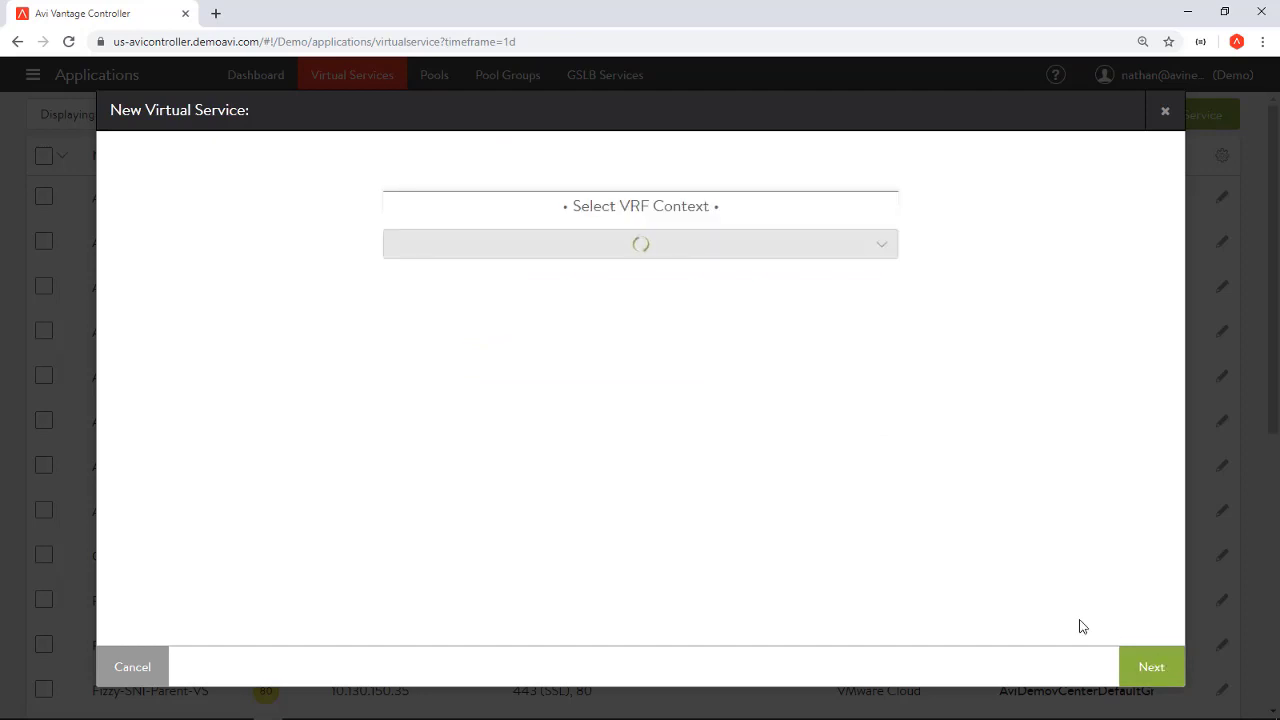
- Name the virtual service with the owner's first name and allocate its VIP from network VIP-VLAN-201 with IPv4 subnet 10.134.1.0/24
click(306, 172)
text(nathan)
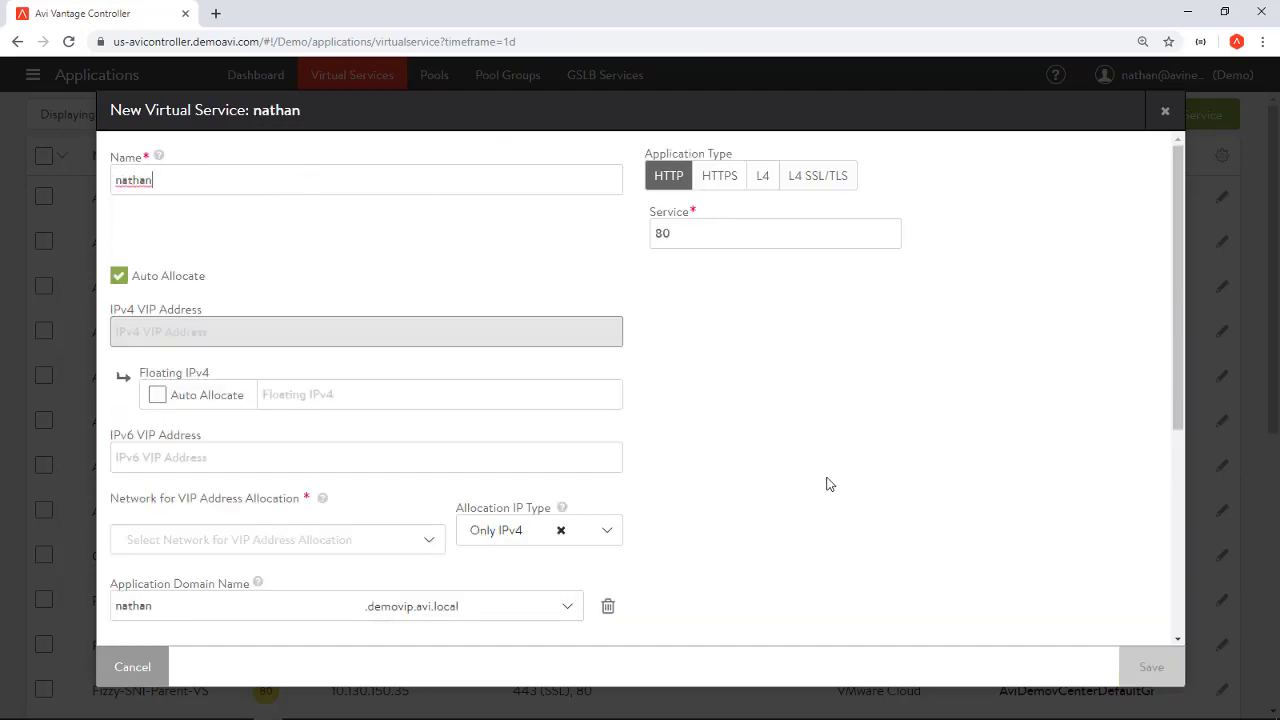
click(184, 540)
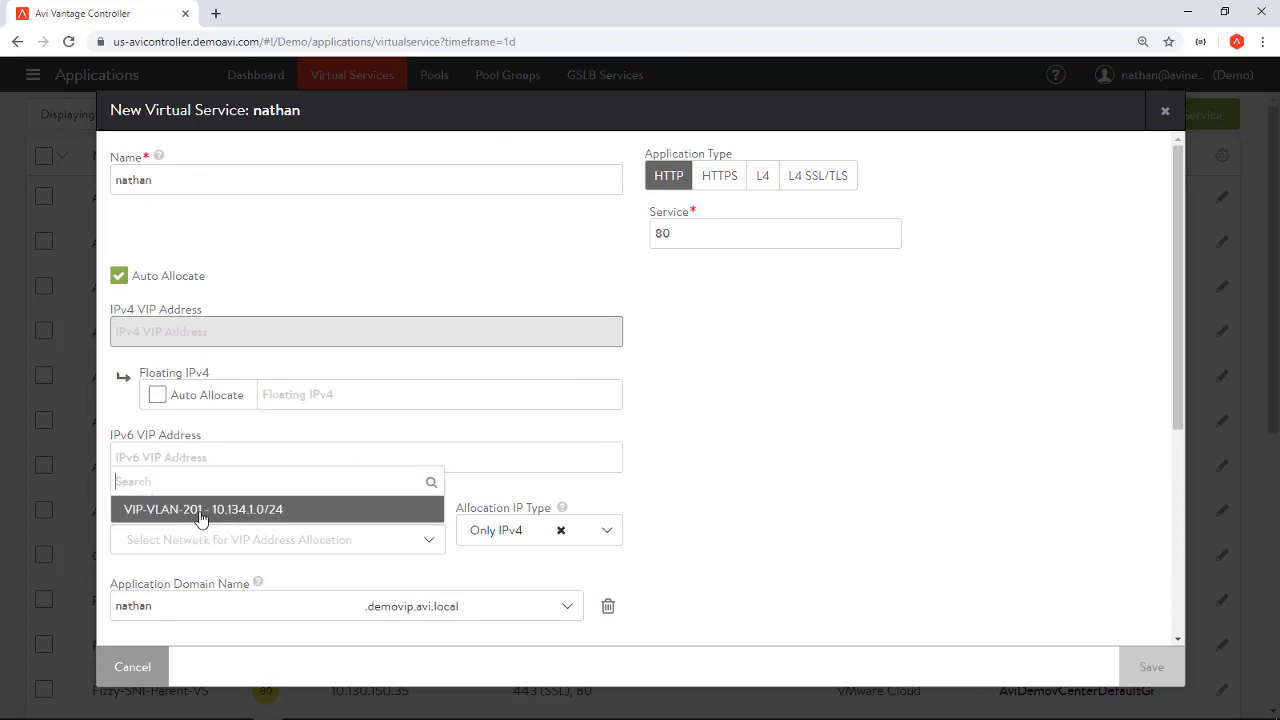
click(200, 512)
click(234, 620)
click(238, 645)
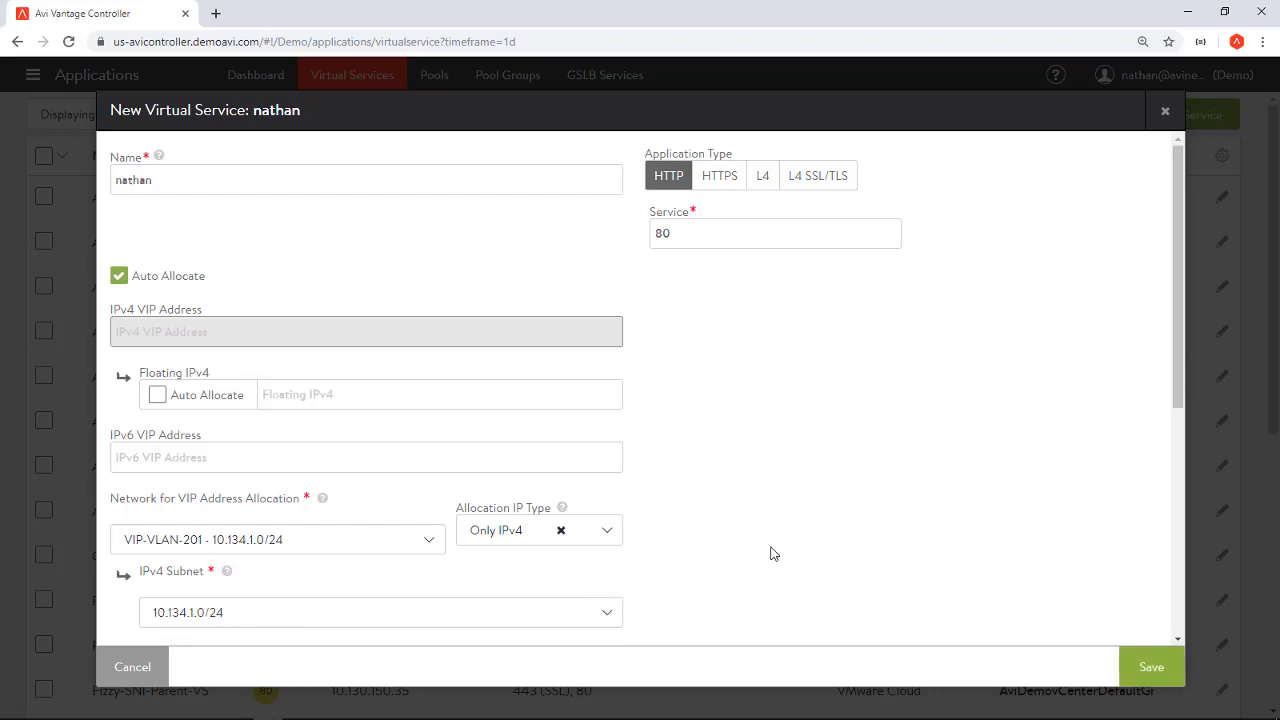
- Choose to select the servers by network and pick VLAN-100 - 192.168.0.0/20
scroll(1180, 243, down, 1)
drag(1183, 278, 1175, 542)
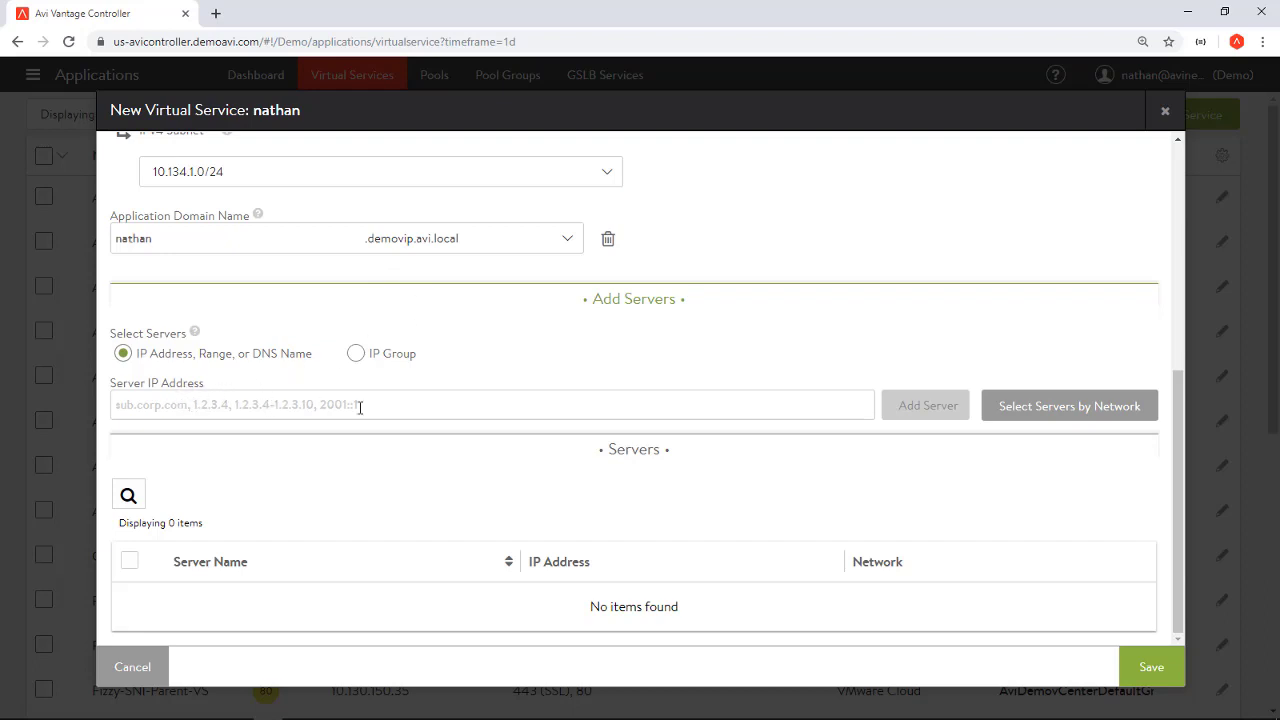
click(1080, 405)
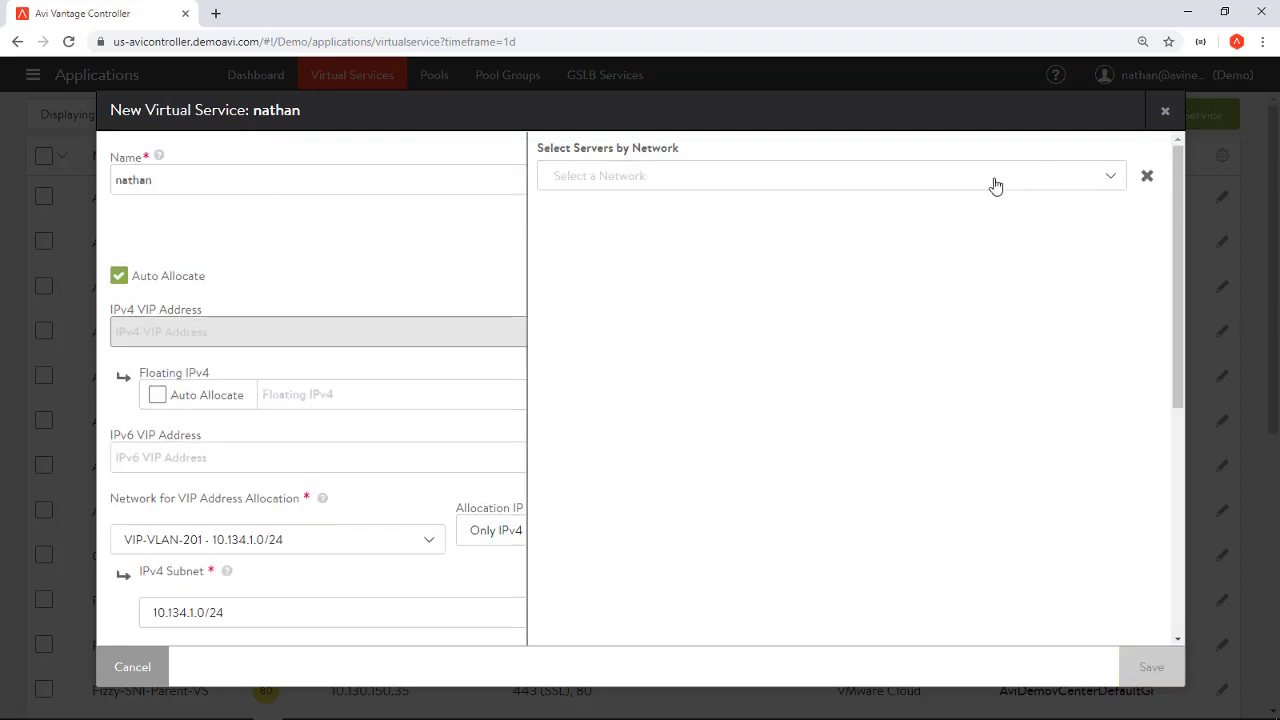
click(995, 186)
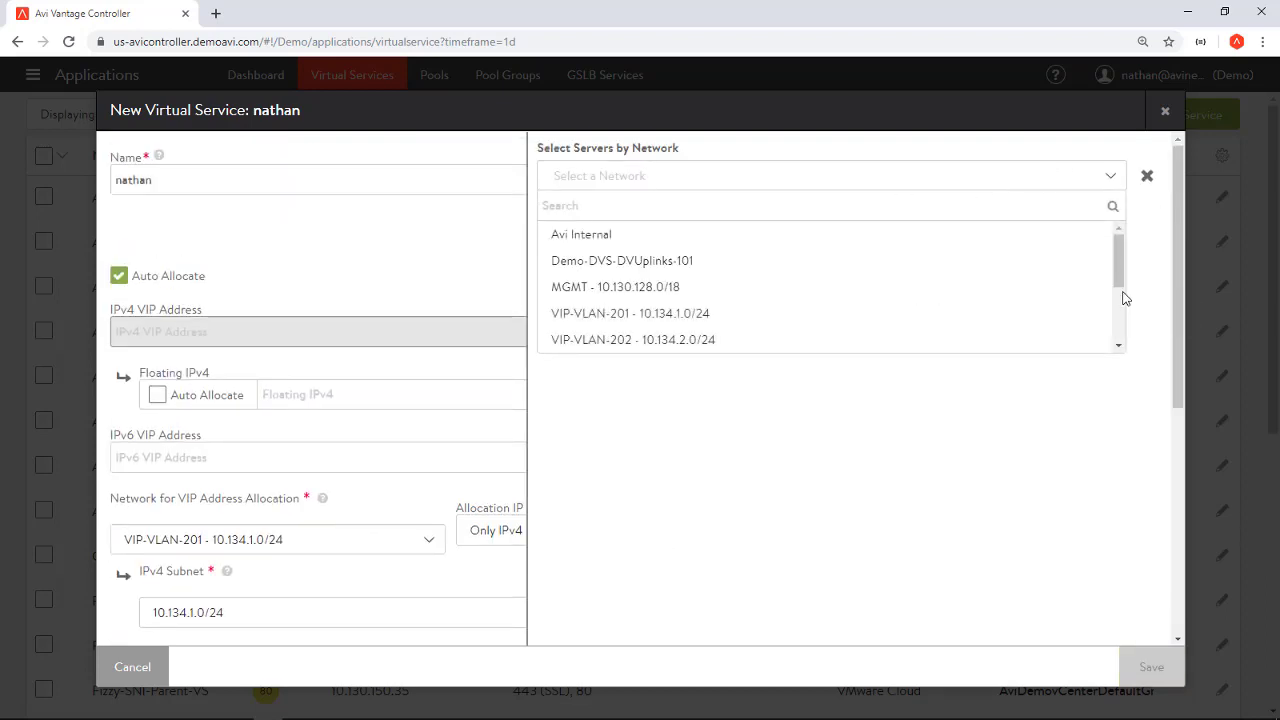
scroll(1124, 297, down, 3)
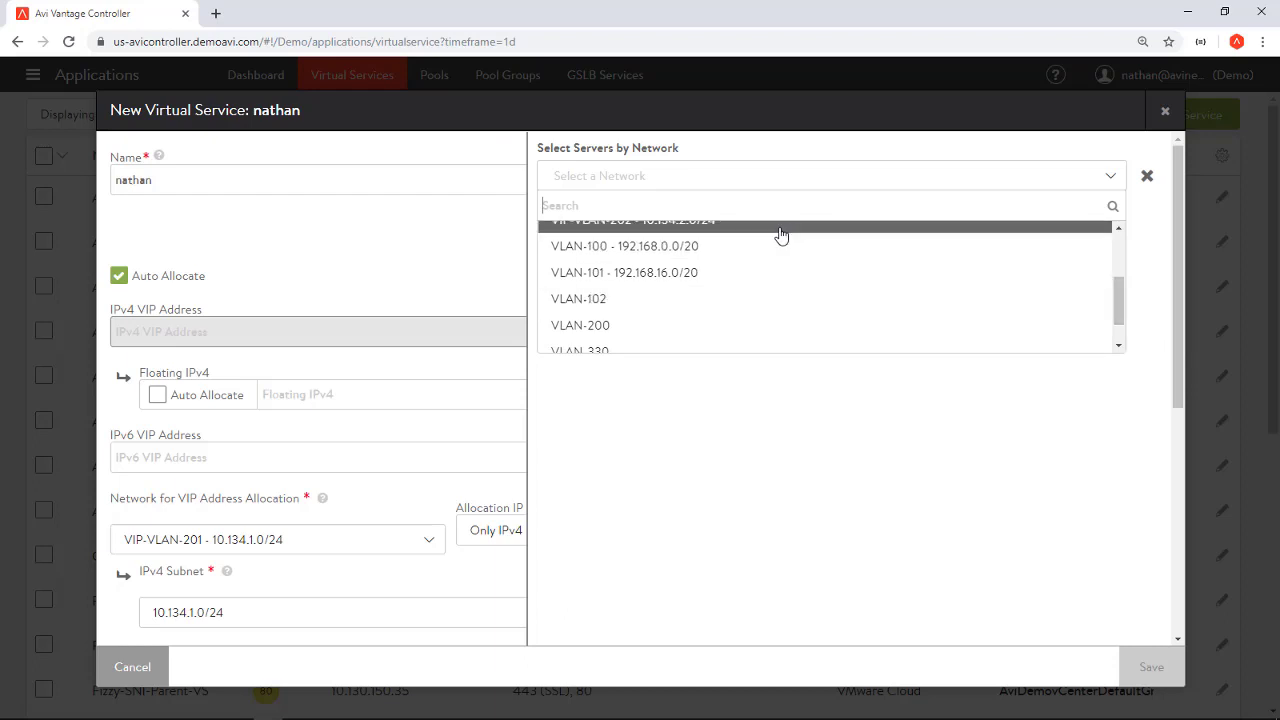
click(640, 246)
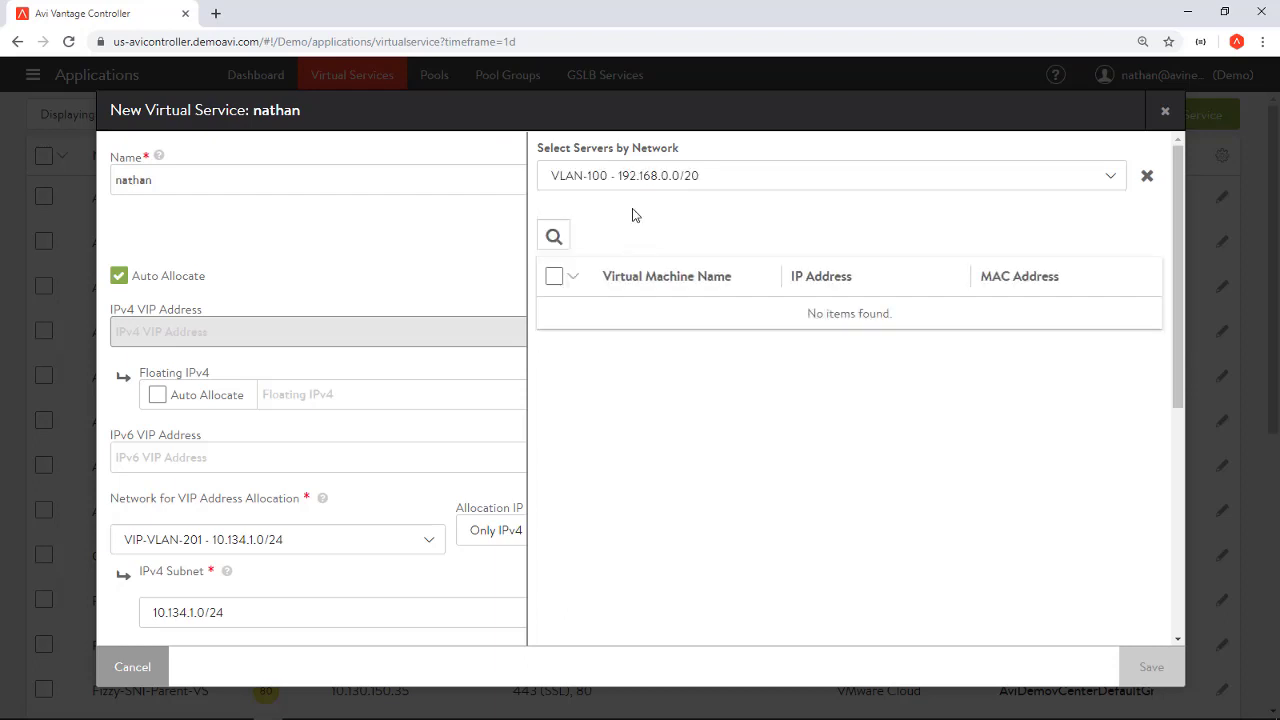
- Search the network's virtual machines for "server" and add Server1 through Server4 to the virtual service
click(567, 232)
text(serve)
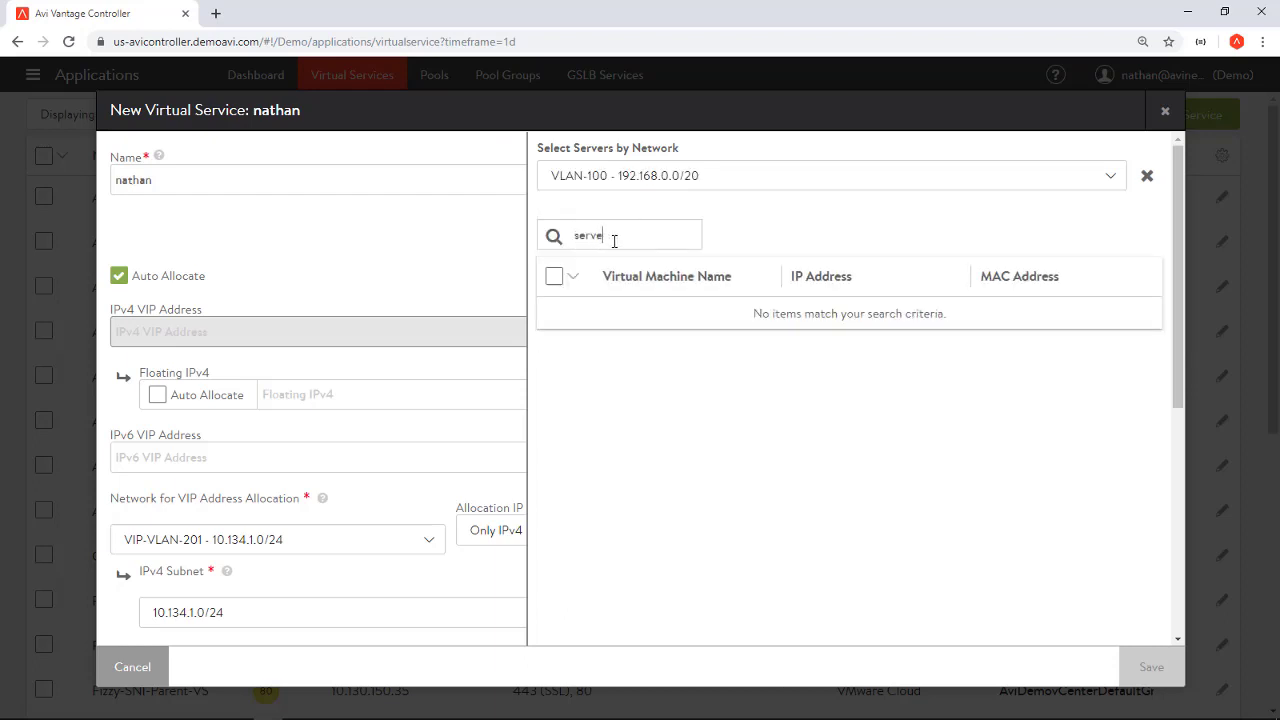
text(r)
click(554, 276)
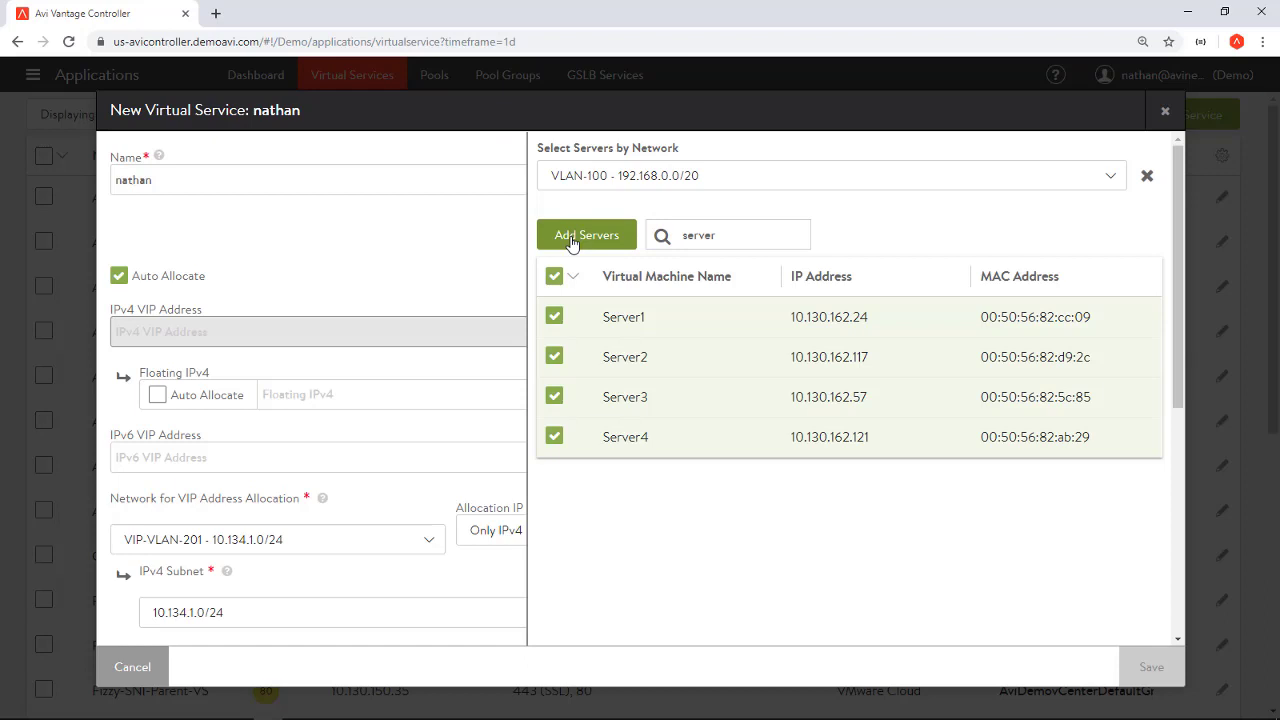
click(580, 238)
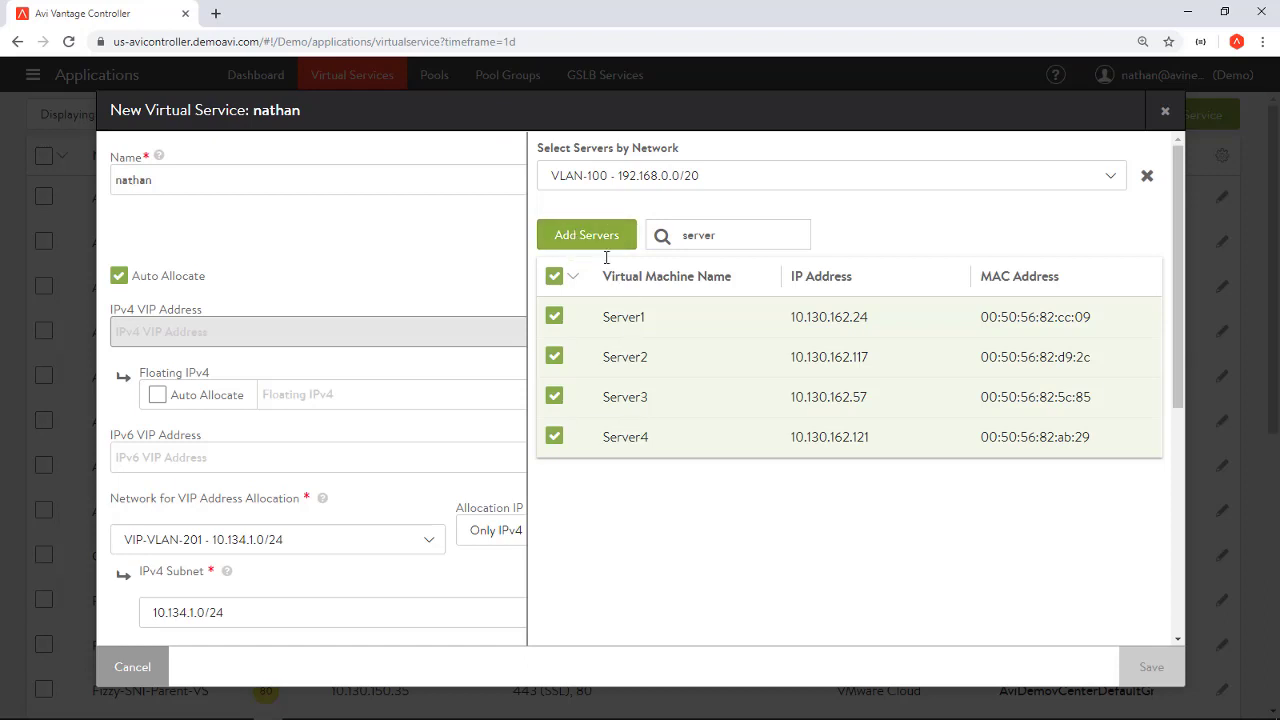
click(580, 233)
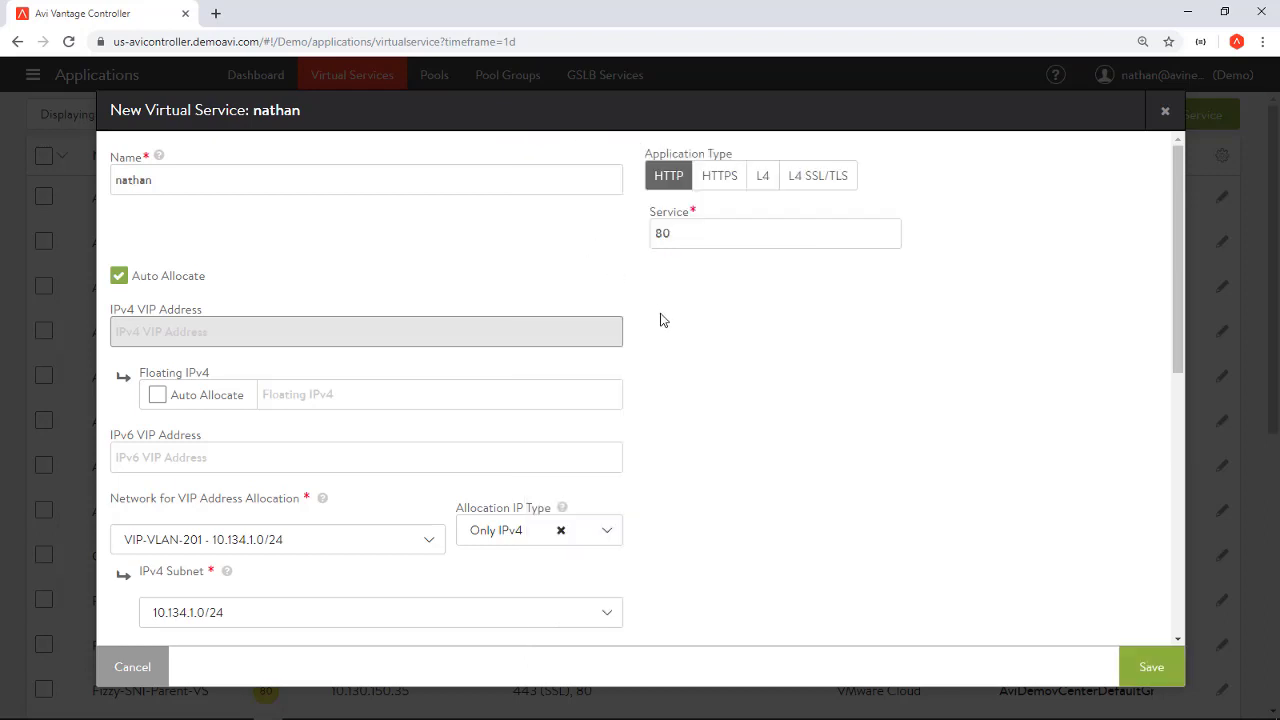
- Check the added servers, save the new virtual service and return to the virtual services list
drag(1175, 337, 1199, 623)
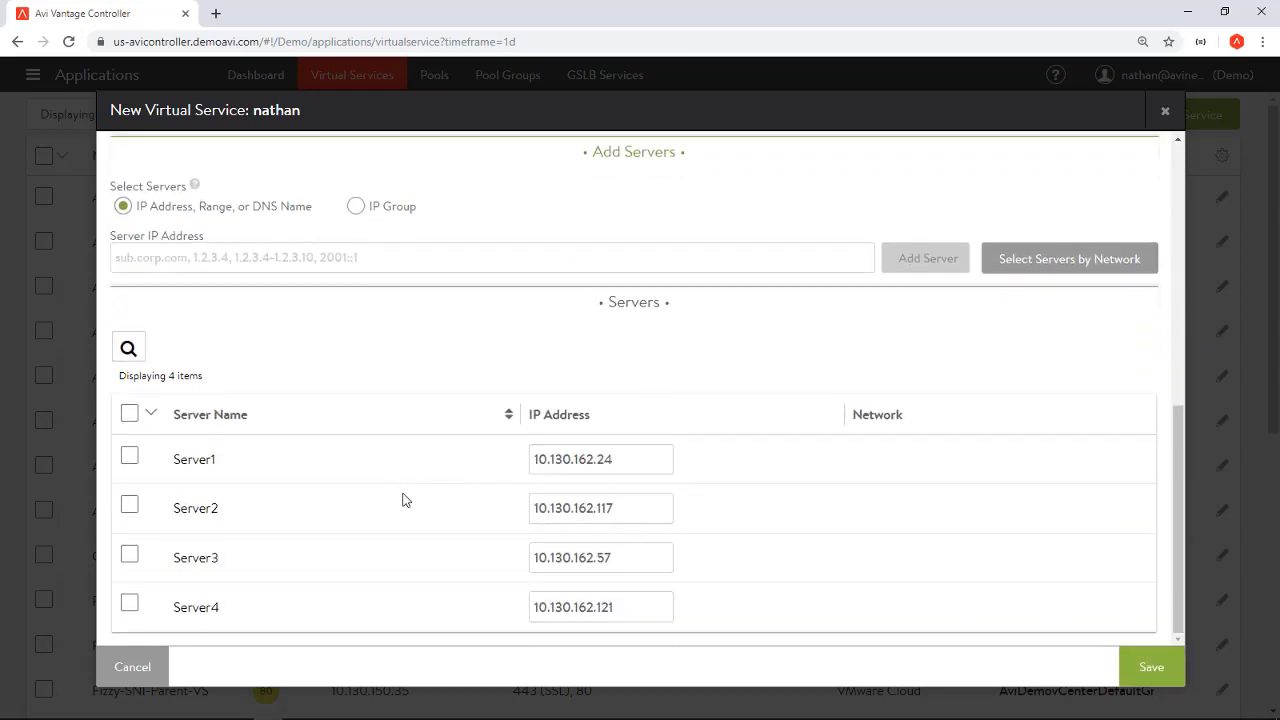
click(1150, 670)
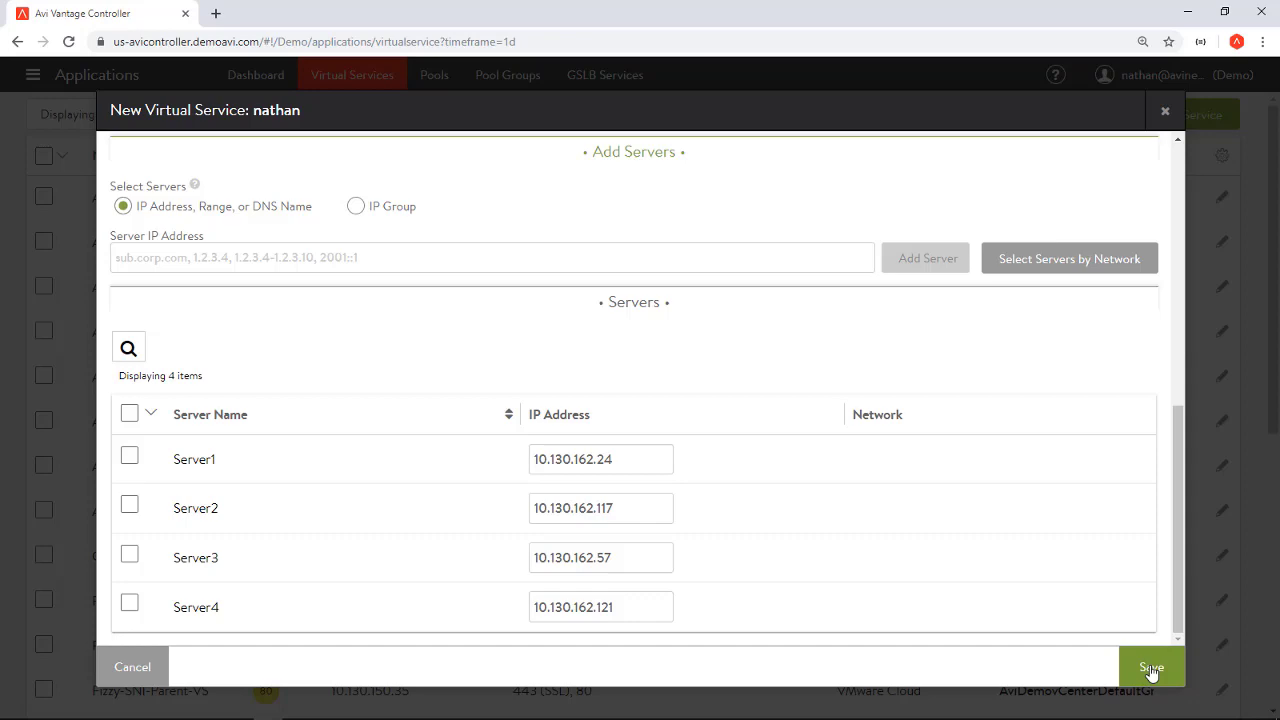
click(1151, 673)
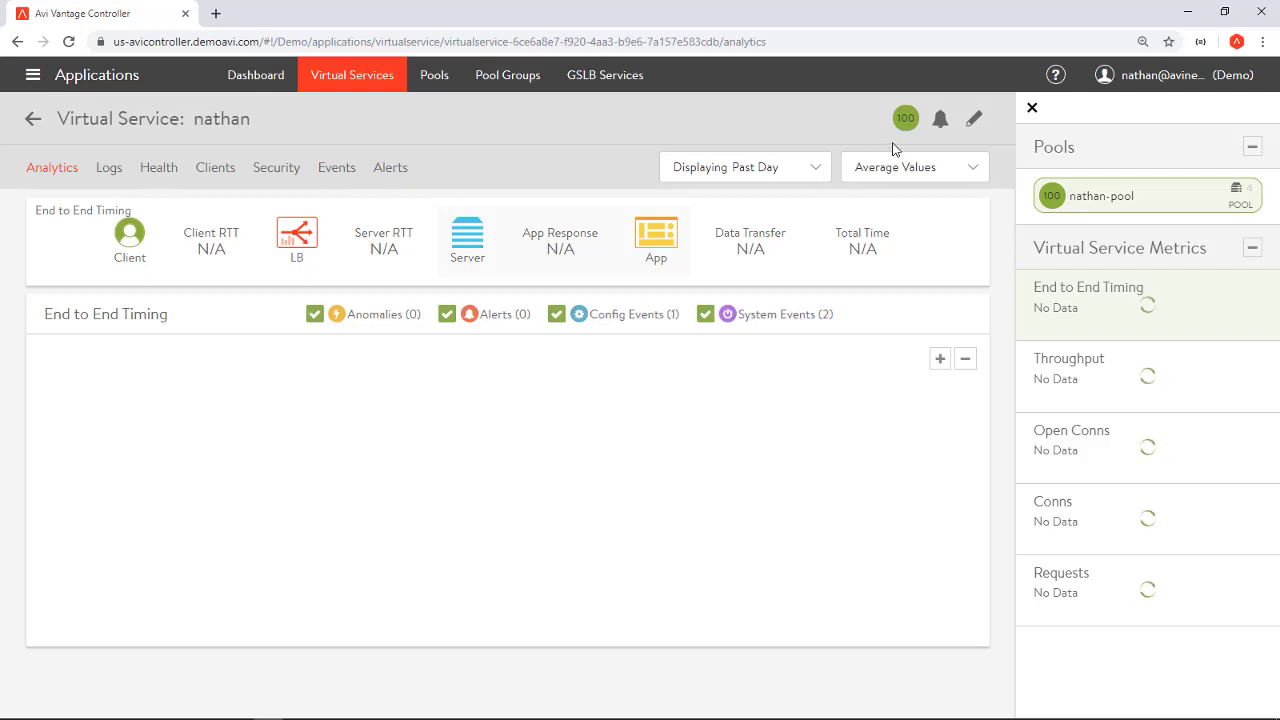
mouse_move(390, 135)
click(337, 75)
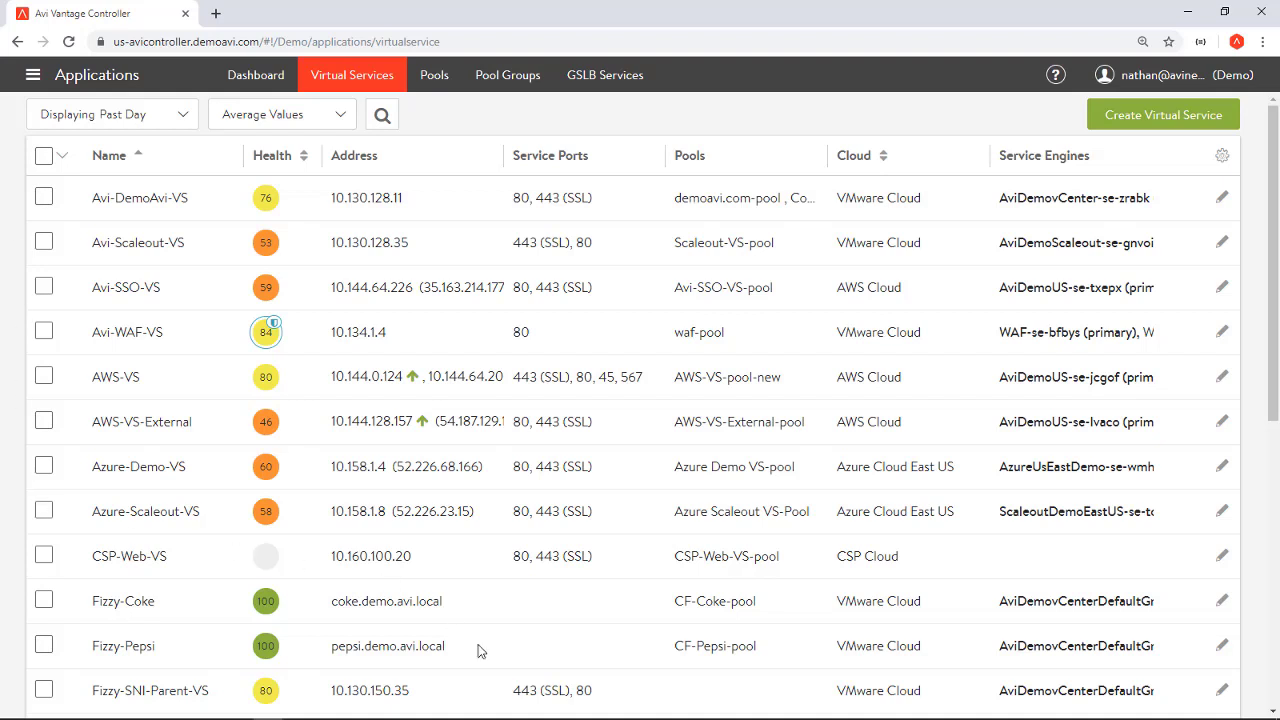
mouse_move(505, 718)
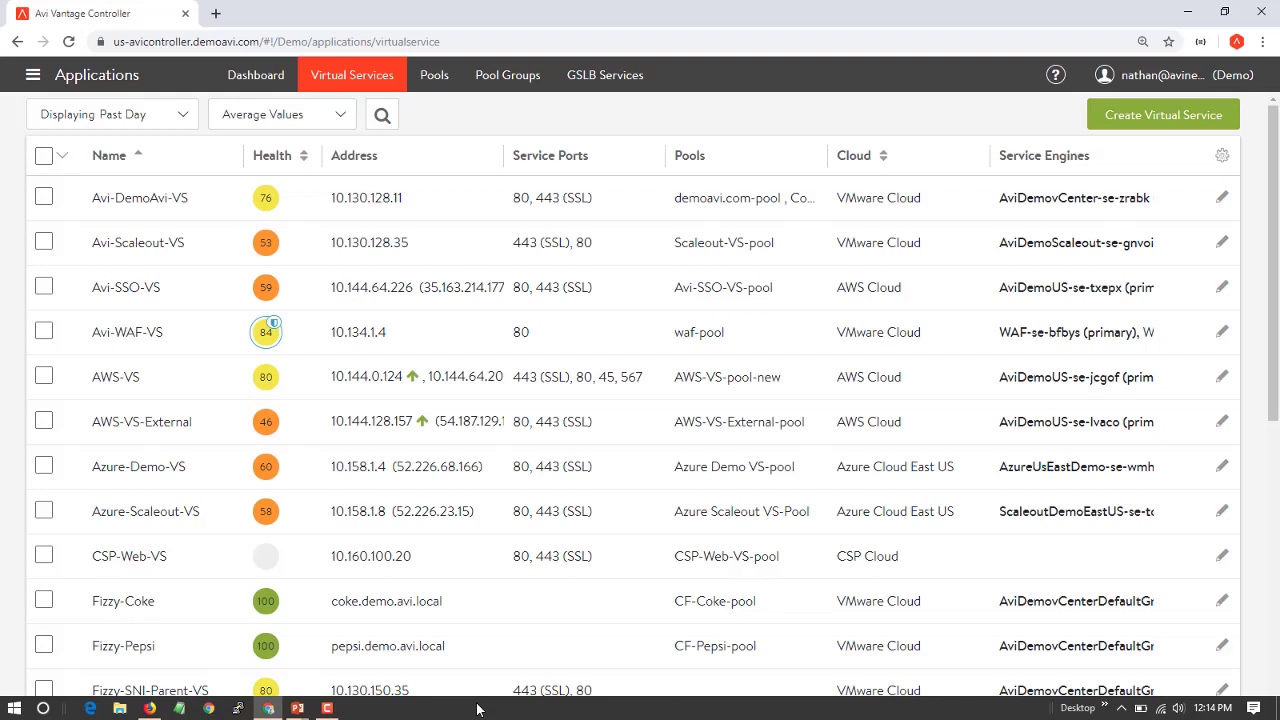
click(327, 708)
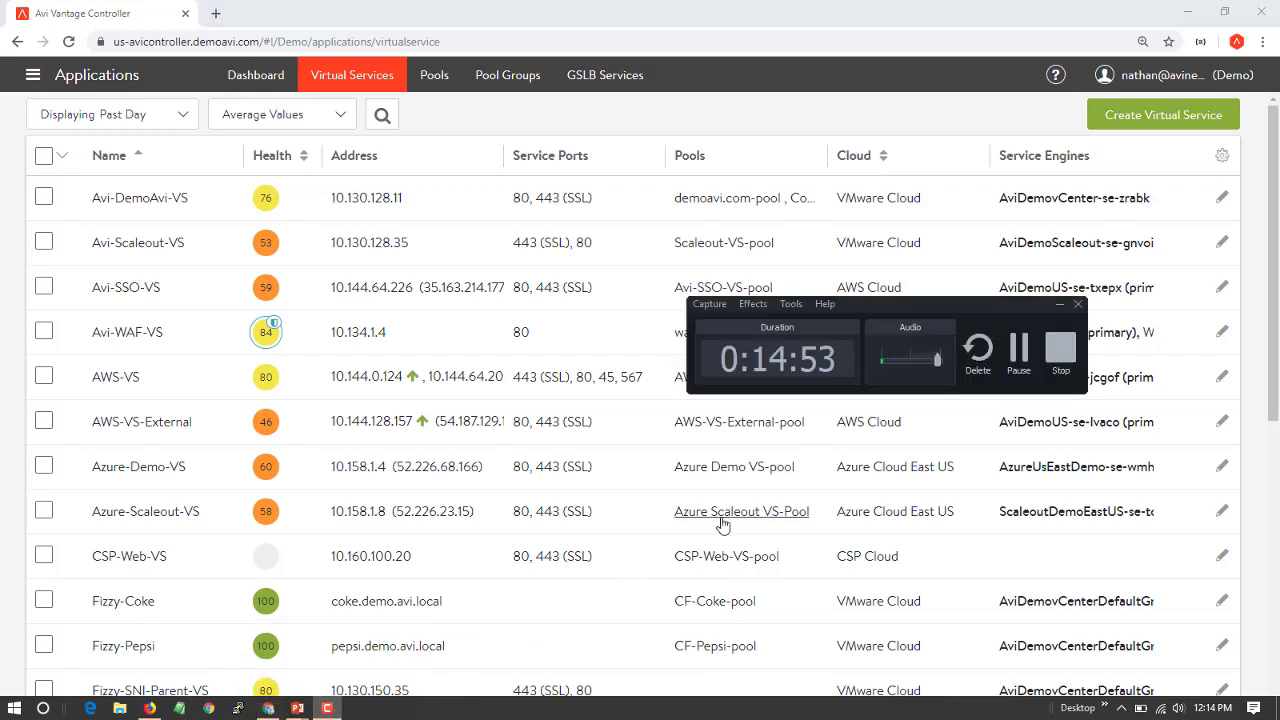